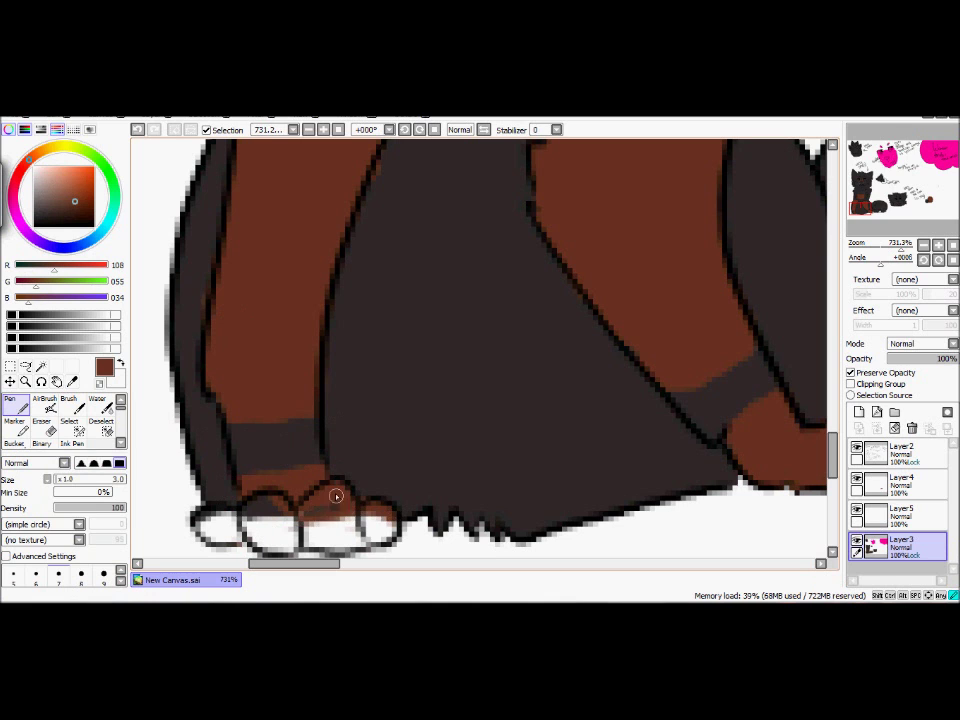
Colour the noses of the sitting cat and the small lower head dusty pink (RGB 189, 123, 134)
{"action": "scroll", "coordinate": [387, 408], "scroll_direction": "up", "scroll_amount": 15}
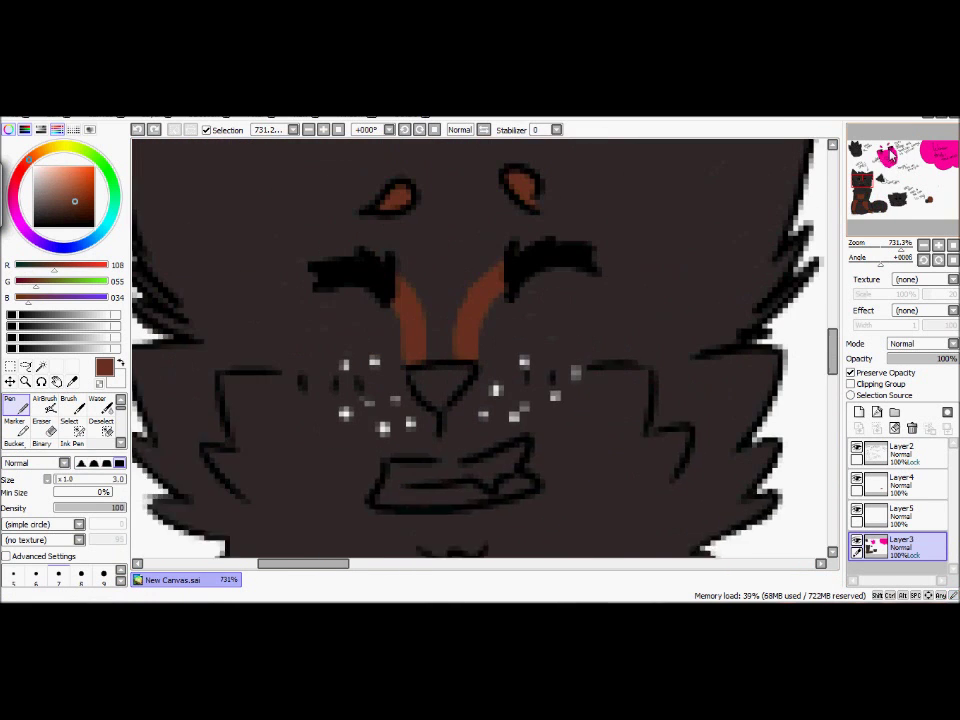
{"action": "left_click", "coordinate": [50, 175]}
{"action": "left_click", "coordinate": [55, 182]}
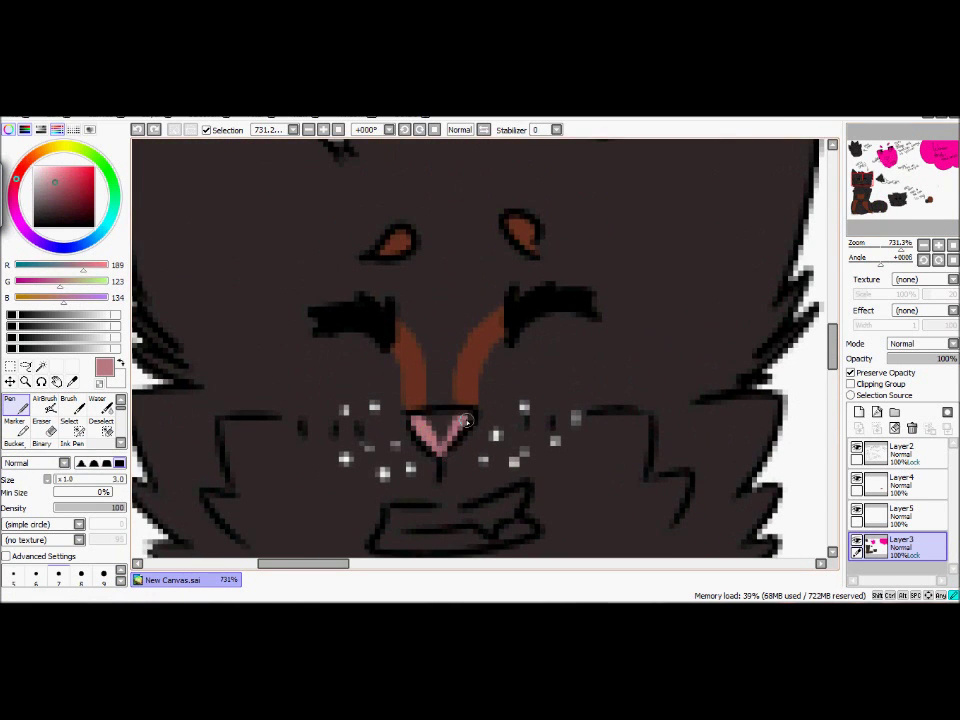
{"action": "left_click", "coordinate": [906, 201]}
{"action": "left_click_drag", "start_coordinate": [405, 322], "coordinate": [412, 322]}
Sample the dark fur colour (RGB 48, 44, 43) and start covering the pink headshot with it using a size 50 pen
{"action": "left_click", "coordinate": [887, 160]}
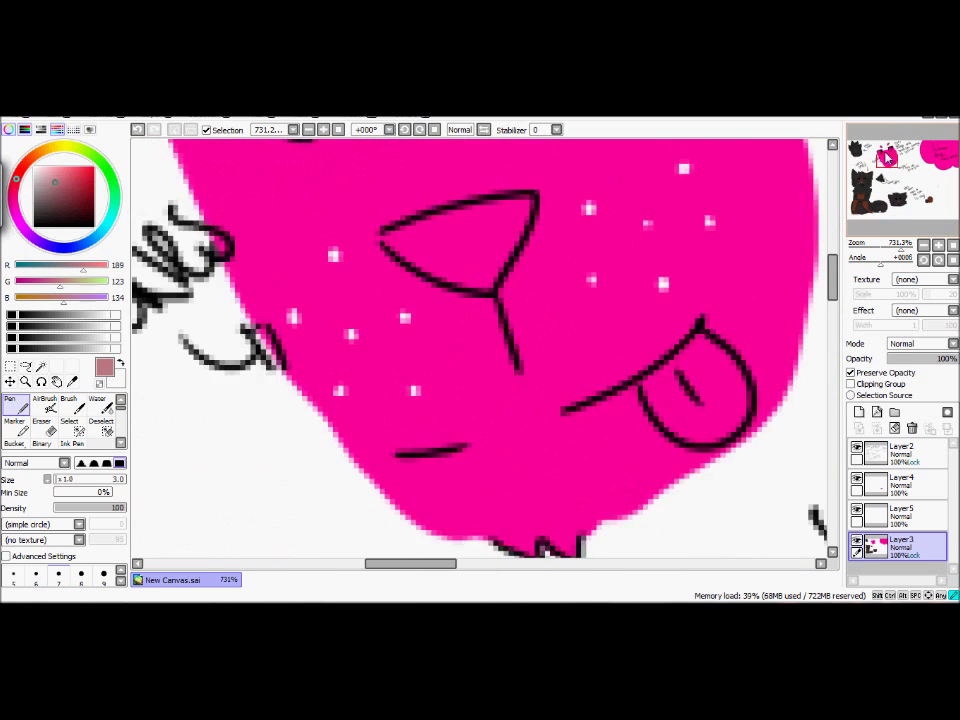
{"action": "left_click", "coordinate": [953, 245]}
{"action": "left_click", "coordinate": [72, 381]}
{"action": "left_click", "coordinate": [300, 400]}
{"action": "left_click", "coordinate": [16, 405]}
{"action": "scroll", "coordinate": [104, 575], "scroll_direction": "down", "scroll_amount": 2}
{"action": "left_click", "coordinate": [104, 575]}
{"action": "left_click_drag", "start_coordinate": [368, 220], "coordinate": [436, 272]}
Turn off Preserve Opacity and cover the rest of the pink headshot with the dark fur colour
{"action": "left_click_drag", "start_coordinate": [881, 249], "coordinate": [899, 249]}
{"action": "left_click", "coordinate": [852, 373]}
{"action": "left_click_drag", "start_coordinate": [490, 235], "coordinate": [360, 293]}
{"action": "left_click", "coordinate": [887, 148]}
{"action": "mouse_move", "coordinate": [470, 318]}
{"action": "left_mouse_down"}
{"action": "mouse_move", "coordinate": [438, 314]}
{"action": "mouse_move", "coordinate": [600, 300]}
{"action": "left_mouse_up"}
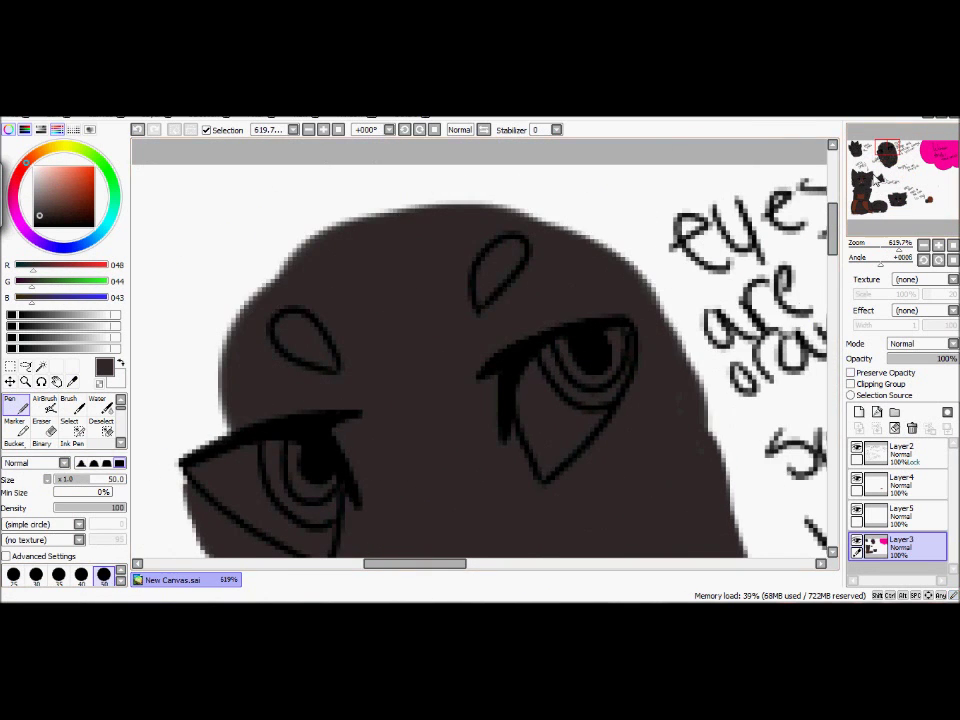
{"action": "left_click", "coordinate": [886, 153]}
{"action": "left_click_drag", "start_coordinate": [300, 300], "coordinate": [336, 189]}
{"action": "left_click", "coordinate": [887, 154]}
{"action": "left_click_drag", "start_coordinate": [279, 300], "coordinate": [274, 330]}
{"action": "left_click", "coordinate": [885, 160]}
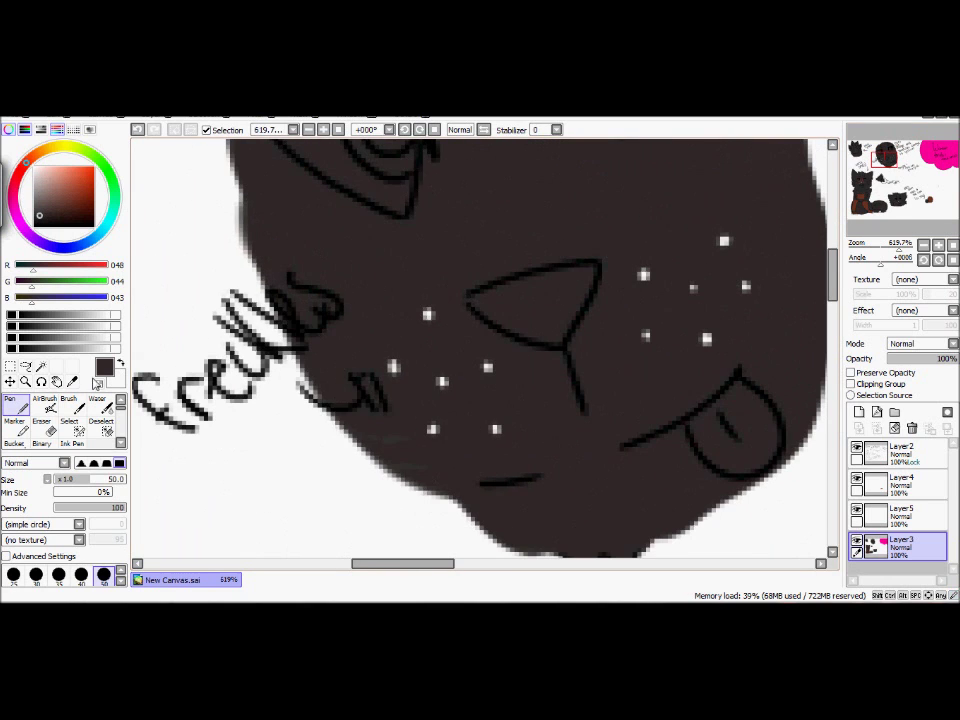
Colour the headshot's nose with the dusty pink sampled from the sitting cat's nose, using a size 4 pen
{"action": "left_click", "coordinate": [72, 381]}
{"action": "left_click", "coordinate": [867, 185]}
{"action": "left_click", "coordinate": [208, 371]}
{"action": "left_click", "coordinate": [16, 405]}
{"action": "scroll", "coordinate": [104, 575], "scroll_direction": "up", "scroll_amount": 2}
{"action": "left_click", "coordinate": [104, 575]}
{"action": "left_click", "coordinate": [893, 154]}
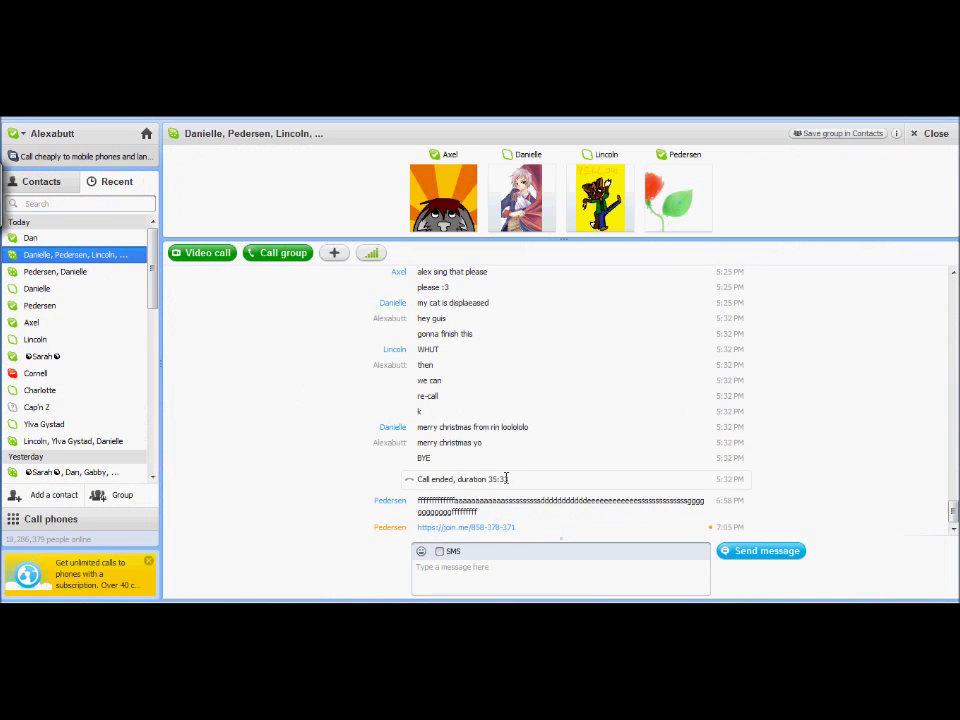
Open the join.me link shared in the Skype group chat and reply there with "im recording D: sorry ill be on later"
{"action": "left_click", "coordinate": [483, 530]}
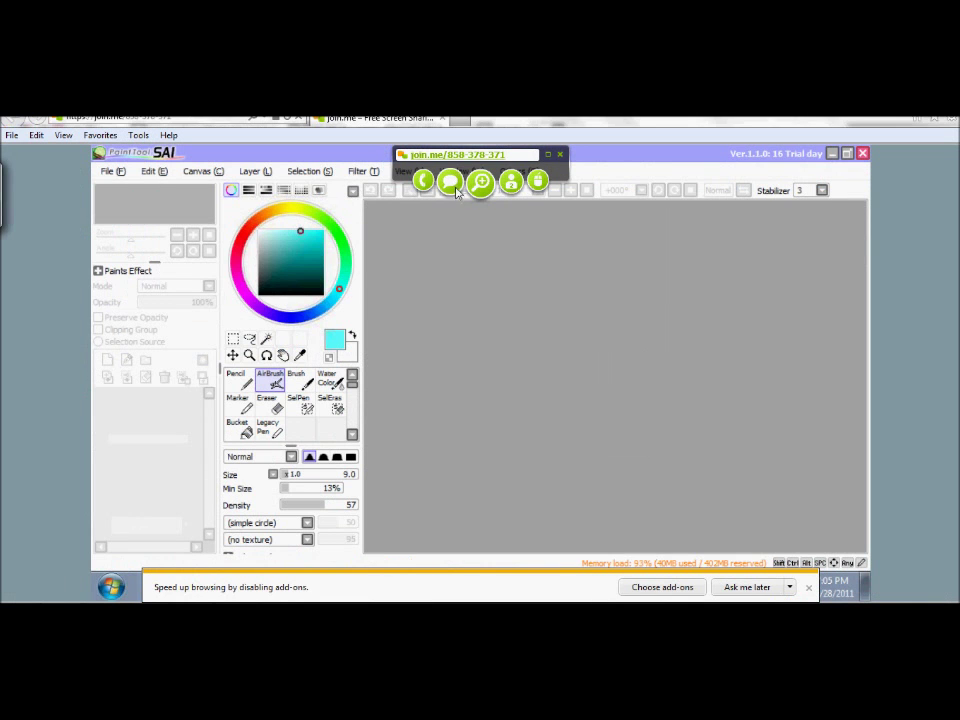
{"action": "left_click", "coordinate": [452, 184]}
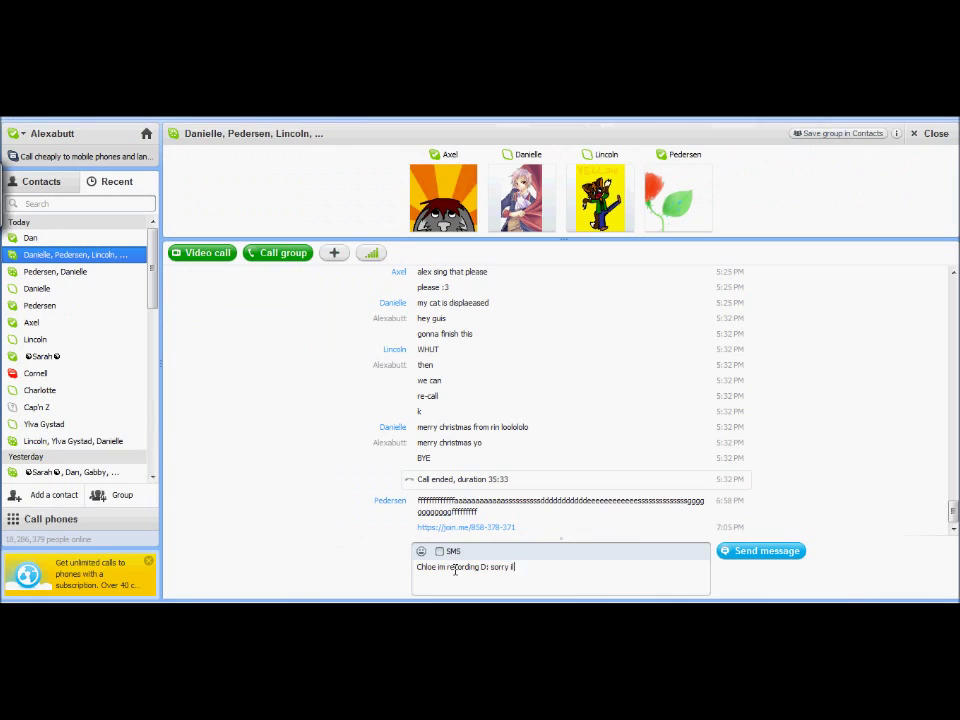
{"action": "type", "text": "ll be on later"}
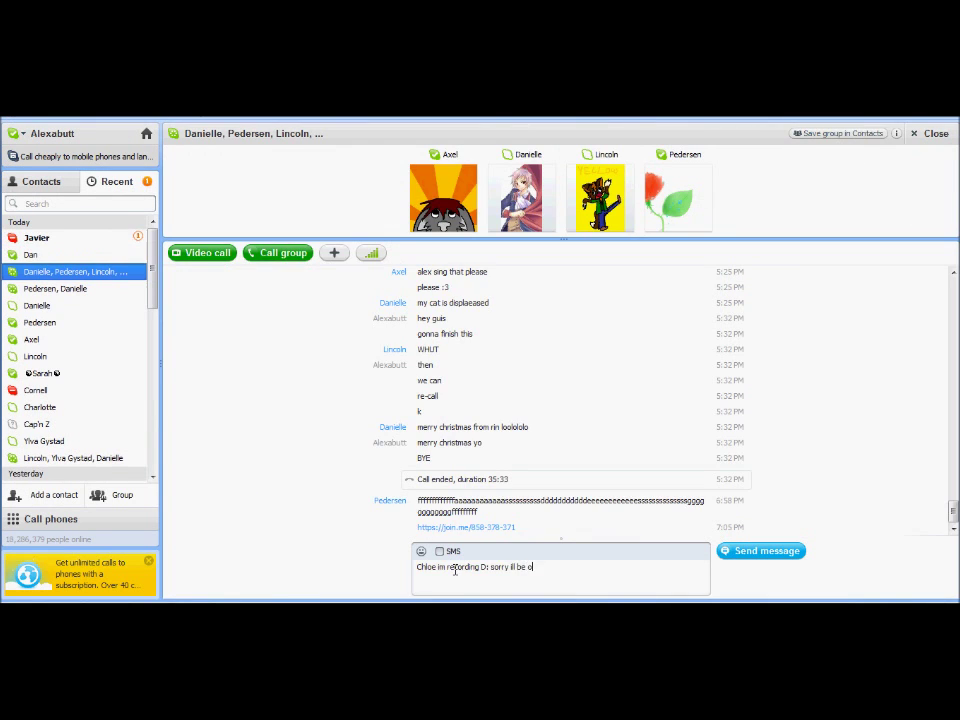
{"action": "key", "text": "Return"}
Open the private chat with the new unread message and send "LAWL", a short greeting and "Jawb jawb jawb :)"
{"action": "left_click", "coordinate": [94, 238]}
{"action": "left_click", "coordinate": [489, 574]}
{"action": "type", "text": "LAWL"}
{"action": "key", "text": "Return"}
{"action": "type", "text": "Hai Jav"}
{"action": "key", "text": "Return"}
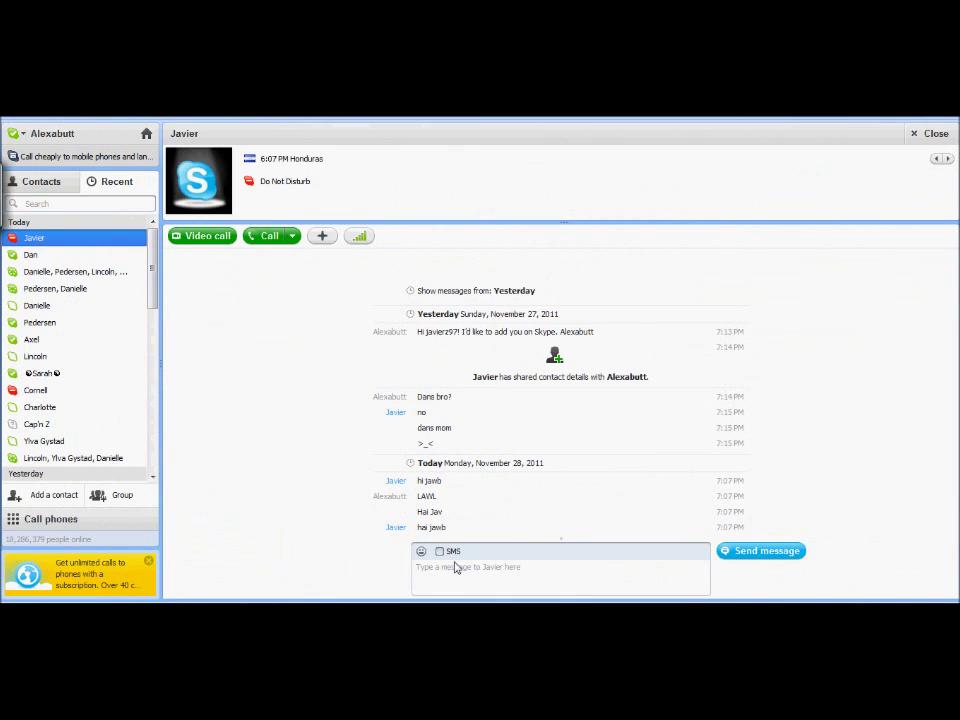
{"action": "type", "text": "Jawb Jab:)"}
{"action": "key", "text": "Return"}
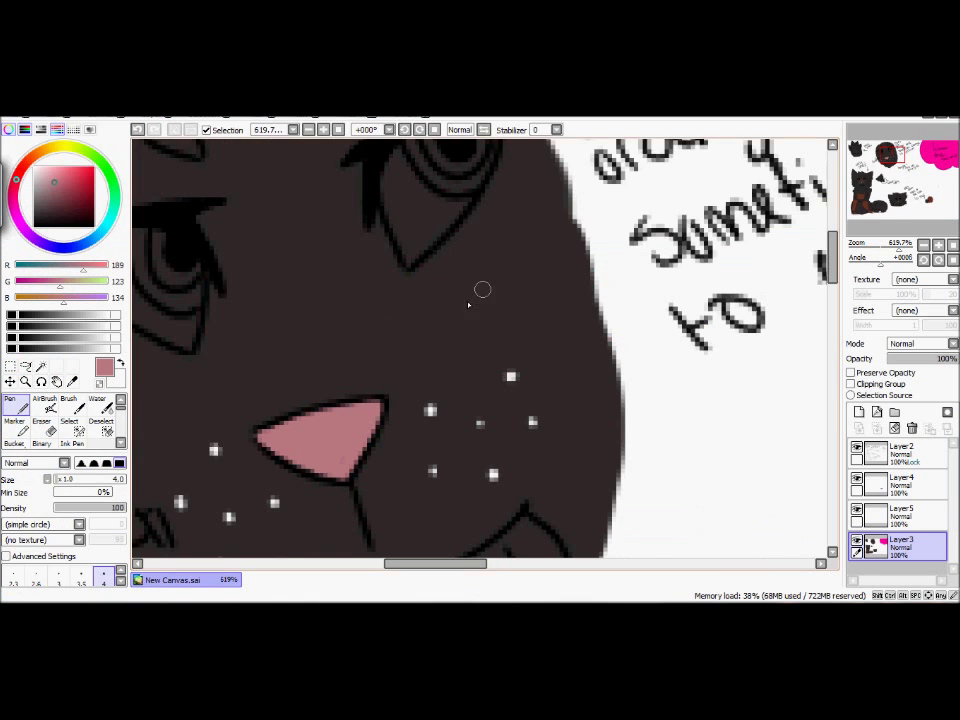
Paint the headshot's irises in orange and yellow (RGB 255, 218, 1) bands and the eye whites pale cream
{"action": "scroll", "coordinate": [480, 350], "scroll_direction": "up", "scroll_amount": 5}
{"action": "left_click", "coordinate": [51, 149]}
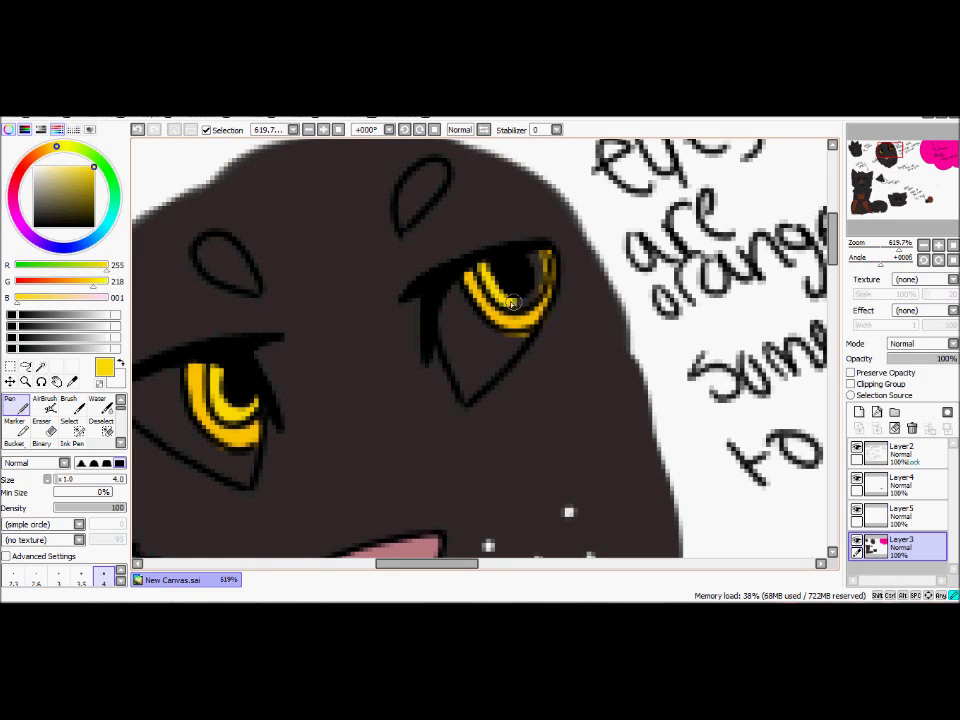
{"action": "left_click", "coordinate": [42, 167]}
{"action": "left_click_drag", "start_coordinate": [460, 300], "coordinate": [518, 262]}
{"action": "left_click_drag", "start_coordinate": [511, 252], "coordinate": [521, 268]}
{"action": "left_click_drag", "start_coordinate": [549, 337], "coordinate": [549, 316]}
{"action": "mouse_move", "coordinate": [312, 412]}
{"action": "left_mouse_down"}
{"action": "mouse_move", "coordinate": [229, 399]}
{"action": "mouse_move", "coordinate": [306, 442]}
{"action": "left_mouse_up"}
{"action": "mouse_move", "coordinate": [170, 353]}
{"action": "left_mouse_down"}
{"action": "mouse_move", "coordinate": [288, 430]}
{"action": "mouse_move", "coordinate": [243, 394]}
{"action": "mouse_move", "coordinate": [231, 351]}
{"action": "mouse_move", "coordinate": [194, 341]}
{"action": "mouse_move", "coordinate": [228, 382]}
{"action": "left_mouse_up"}
Repaint the inner iris bands bright yellow (RGB 255, 244, 1) and touch up the cream of the eye white
{"action": "left_click", "coordinate": [88, 169]}
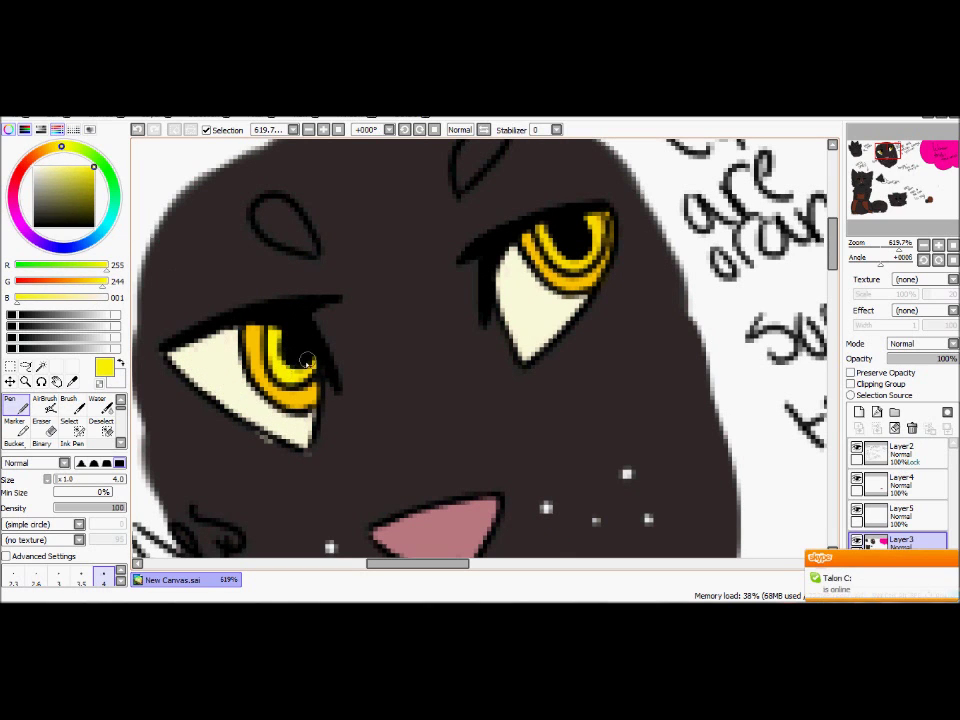
{"action": "left_click_drag", "start_coordinate": [888, 151], "coordinate": [891, 154]}
{"action": "left_click", "coordinate": [72, 381]}
{"action": "left_click", "coordinate": [232, 398]}
{"action": "left_click", "coordinate": [15, 404]}
{"action": "left_click_drag", "start_coordinate": [176, 357], "coordinate": [198, 372]}
Switch to Skype, send "HAH XD" and "Tell your bro i'll get on the server in a sec" privately, and check the group chat
{"action": "key", "text": "alt+Tab"}
{"action": "left_click", "coordinate": [431, 566]}
{"action": "type", "text": "HAH XD"}
{"action": "key", "text": "Return"}
{"action": "type", "text": "Tell you"}
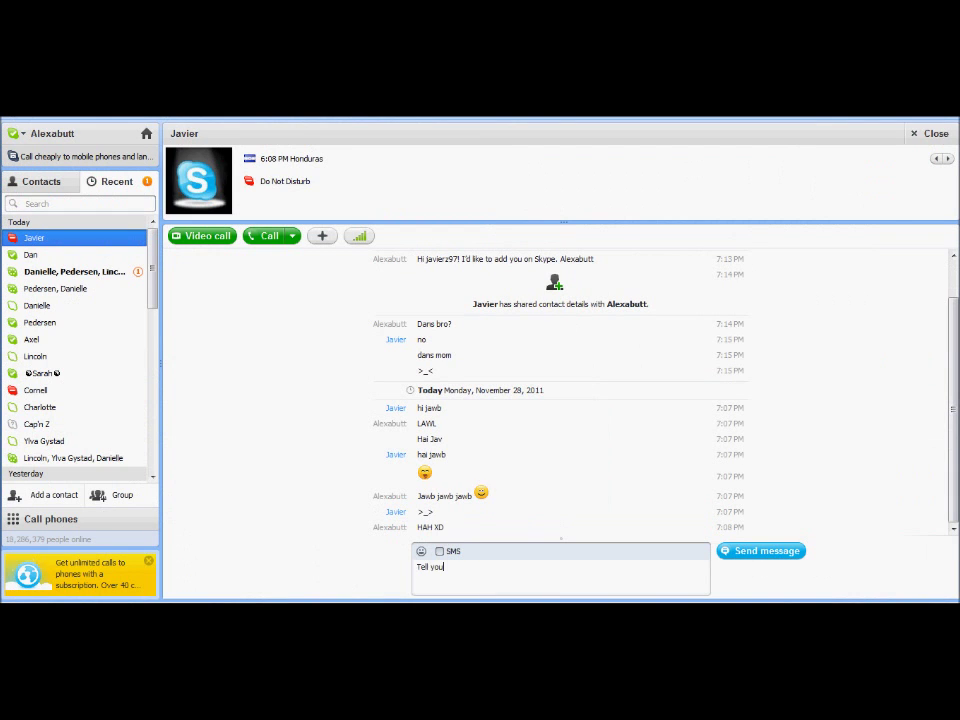
{"action": "type", "text": "r bro i'll get on the server n a sec"}
{"action": "key", "text": "Return"}
{"action": "left_click", "coordinate": [74, 272]}
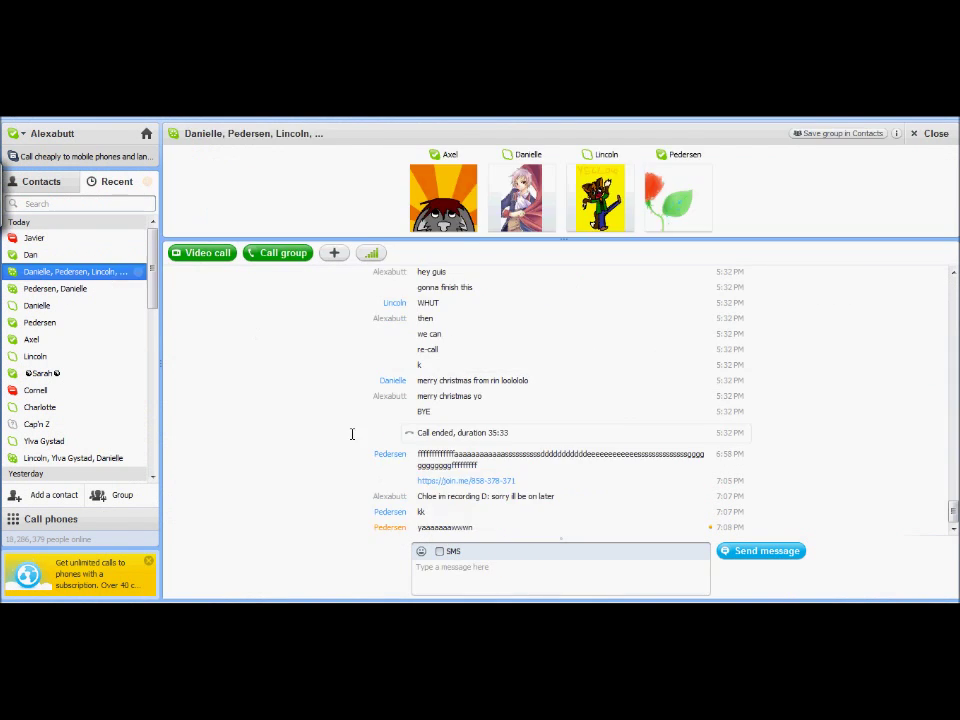
Switch back to PaintTool SAI and paint reddish-brown stripes (RGB 108, 55, 34) from the headshot's eyes to its nose
{"action": "key", "text": "alt+Tab"}
{"action": "left_click_drag", "start_coordinate": [852, 180], "coordinate": [874, 184]}
{"action": "left_click", "coordinate": [864, 180]}
{"action": "left_click", "coordinate": [72, 381]}
{"action": "left_click", "coordinate": [396, 387]}
{"action": "left_click", "coordinate": [15, 404]}
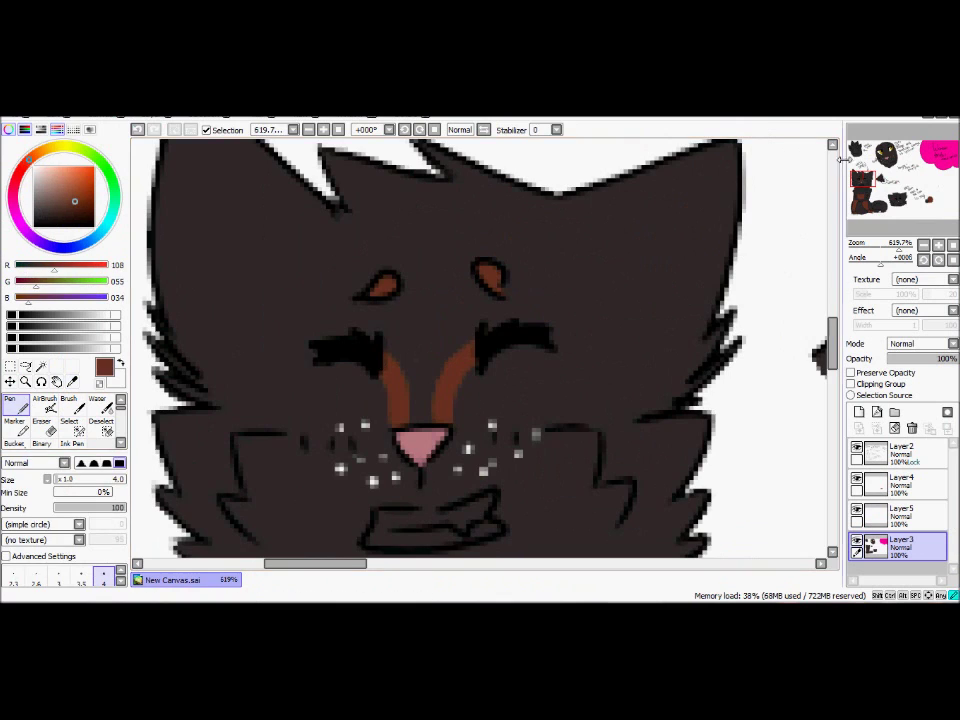
{"action": "left_click", "coordinate": [889, 154]}
{"action": "left_click_drag", "start_coordinate": [477, 270], "coordinate": [488, 428]}
{"action": "left_click_drag", "start_coordinate": [488, 428], "coordinate": [505, 313]}
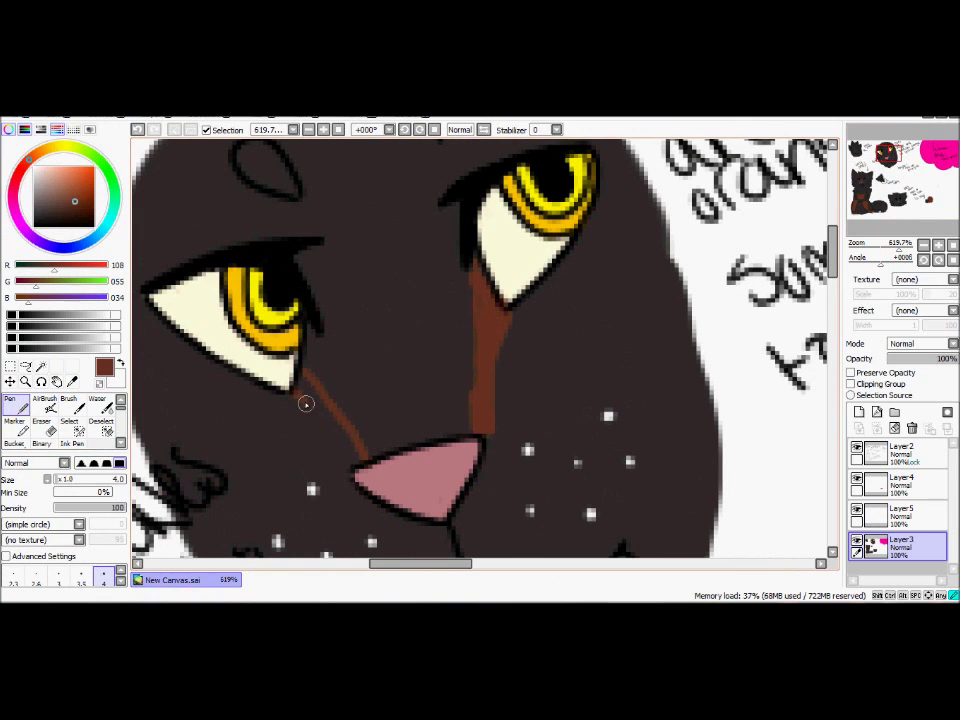
Fill the headshot's brow markings with reddish brown and touch up the eye stripes with colours sampled from the drawing
{"action": "scroll", "coordinate": [466, 206], "scroll_direction": "up", "scroll_amount": 3}
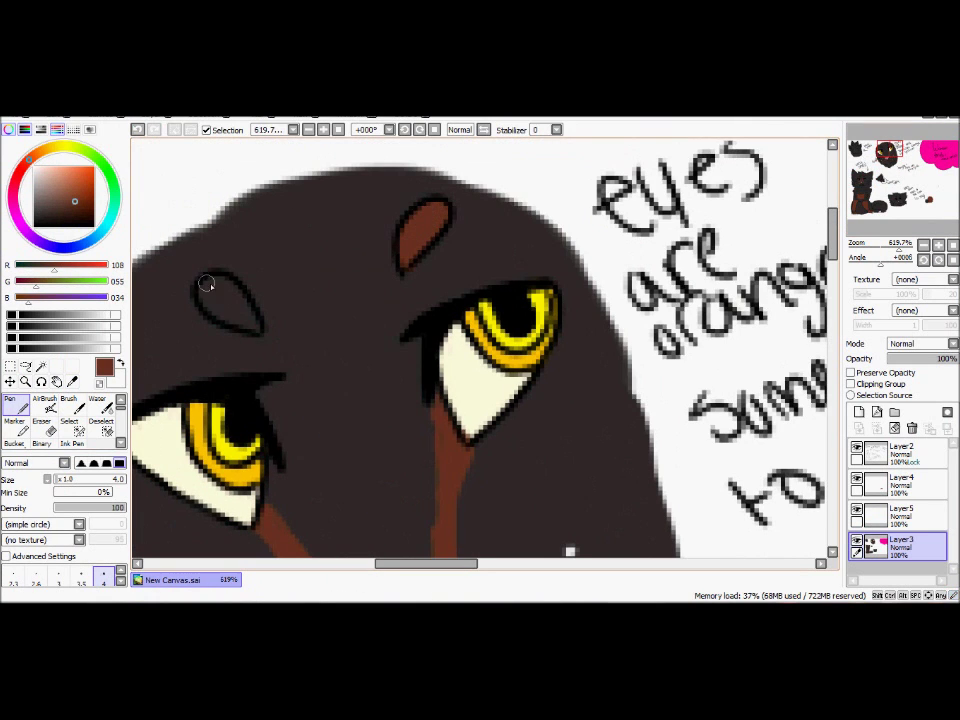
{"action": "left_click", "coordinate": [218, 320], "text": "alt"}
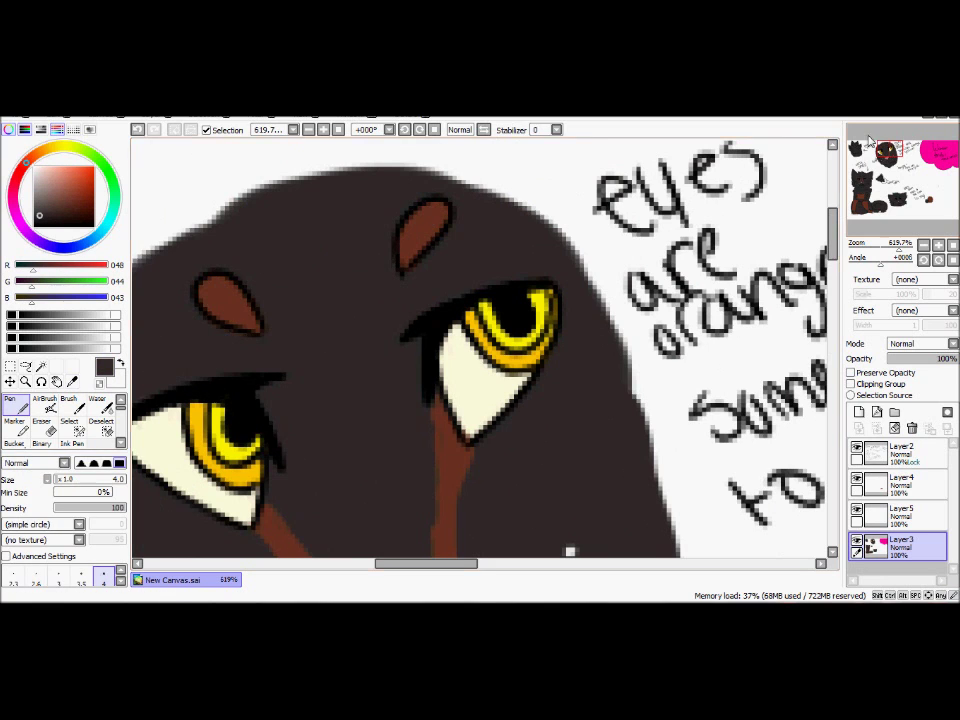
{"action": "left_click", "coordinate": [886, 154]}
{"action": "left_click", "coordinate": [370, 318], "text": "alt"}
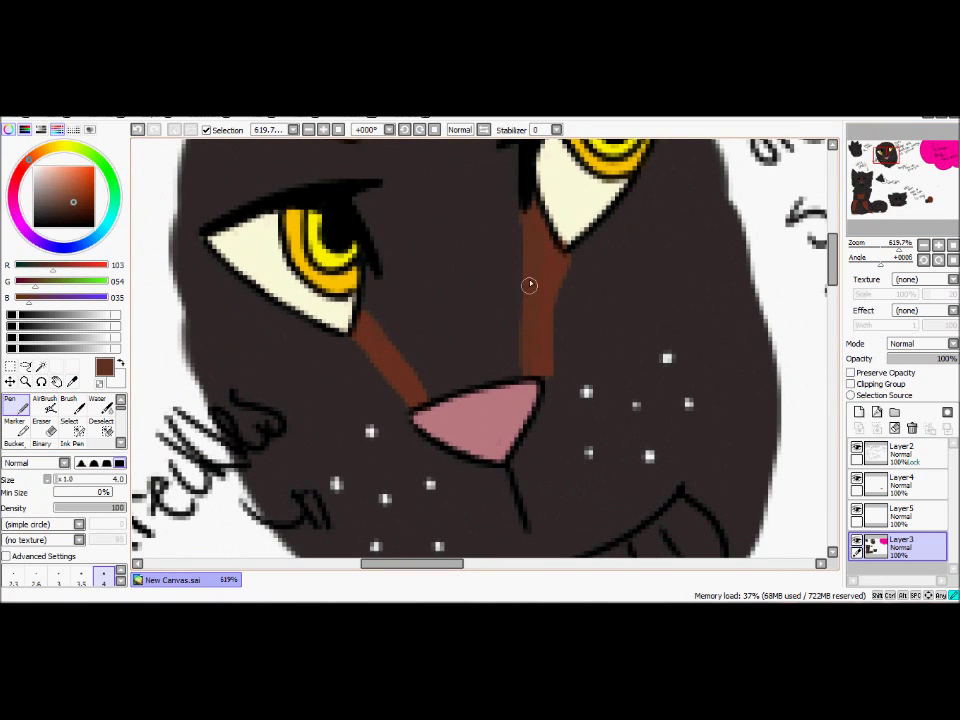
{"action": "left_click", "coordinate": [566, 218], "text": "alt"}
Colour the headshot's tongue with the dusty pink sampled from its nose (RGB 189, 123, 134)
{"action": "left_click_drag", "start_coordinate": [863, 160], "coordinate": [870, 168]}
{"action": "left_click", "coordinate": [298, 236], "text": "alt"}
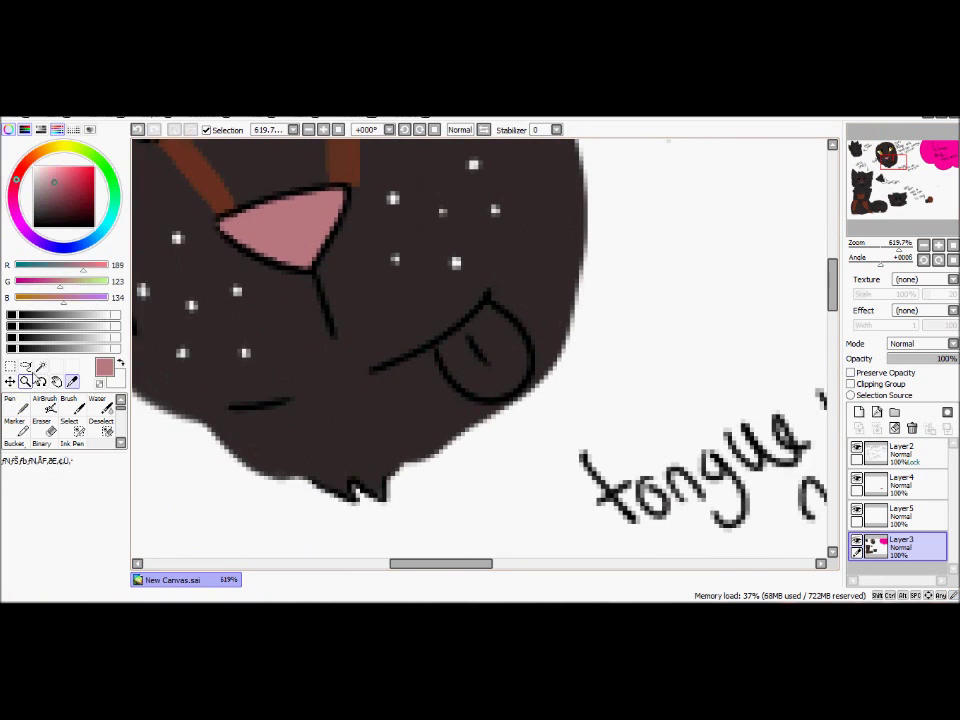
{"action": "left_click_drag", "start_coordinate": [442, 349], "coordinate": [476, 388]}
On Layer2, shorten the handwritten eye note to "eyes are orange and yellow"
{"action": "left_click_drag", "start_coordinate": [899, 247], "coordinate": [886, 247]}
{"action": "left_click", "coordinate": [901, 179]}
{"action": "left_click", "coordinate": [893, 154]}
{"action": "left_click", "coordinate": [72, 381]}
{"action": "left_click", "coordinate": [903, 454]}
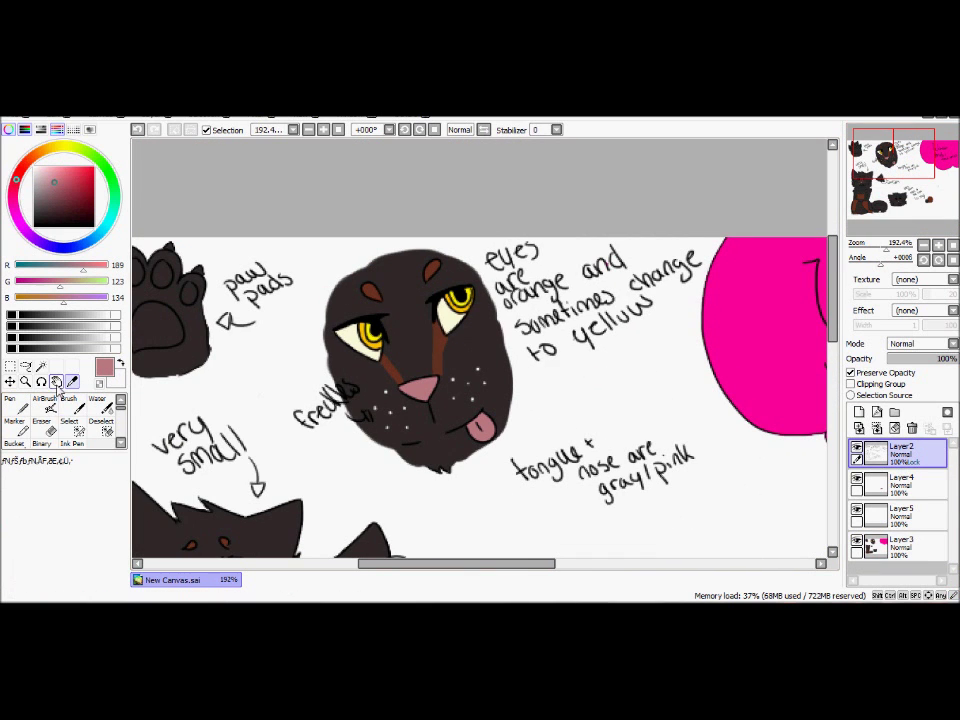
{"action": "mouse_move", "coordinate": [614, 309]}
{"action": "left_mouse_down"}
{"action": "mouse_move", "coordinate": [572, 327]}
{"action": "mouse_move", "coordinate": [660, 299]}
{"action": "mouse_move", "coordinate": [577, 318]}
{"action": "left_mouse_up"}
{"action": "left_click", "coordinate": [895, 429]}
{"action": "left_click", "coordinate": [10, 382]}
{"action": "left_click", "coordinate": [10, 367]}
{"action": "left_click", "coordinate": [548, 371]}
On Layer3, paint the small lower head's eye stripes and brow markings reddish brown (RGB 108, 55, 34)
{"action": "mouse_move", "coordinate": [898, 172]}
{"action": "left_mouse_down"}
{"action": "mouse_move", "coordinate": [885, 179]}
{"action": "mouse_move", "coordinate": [881, 214]}
{"action": "mouse_move", "coordinate": [907, 250]}
{"action": "left_mouse_up"}
{"action": "left_click", "coordinate": [72, 381]}
{"action": "left_click", "coordinate": [359, 443]}
{"action": "left_click", "coordinate": [16, 405]}
{"action": "left_click", "coordinate": [905, 546]}
{"action": "left_click_drag", "start_coordinate": [896, 196], "coordinate": [900, 200]}
{"action": "left_click_drag", "start_coordinate": [545, 404], "coordinate": [546, 362]}
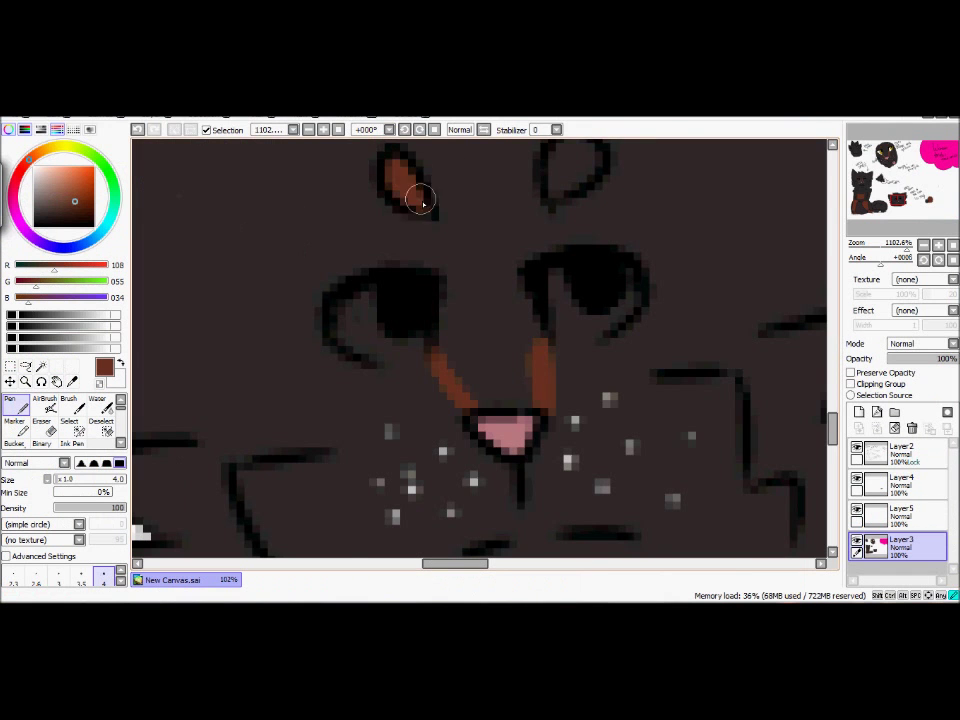
{"action": "scroll", "coordinate": [420, 200], "scroll_direction": "up", "scroll_amount": 5}
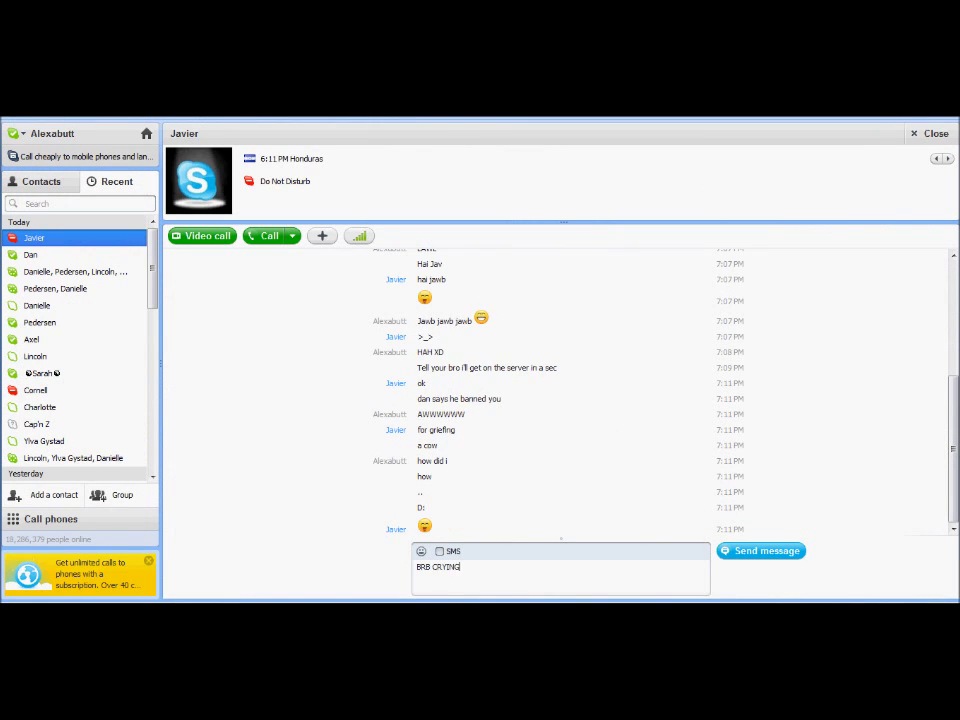
Send "BRB CRYING IN A CORNER" in the private Skype chat
{"action": "type", "text": "N A CORNER"}
{"action": "key", "text": "Return"}
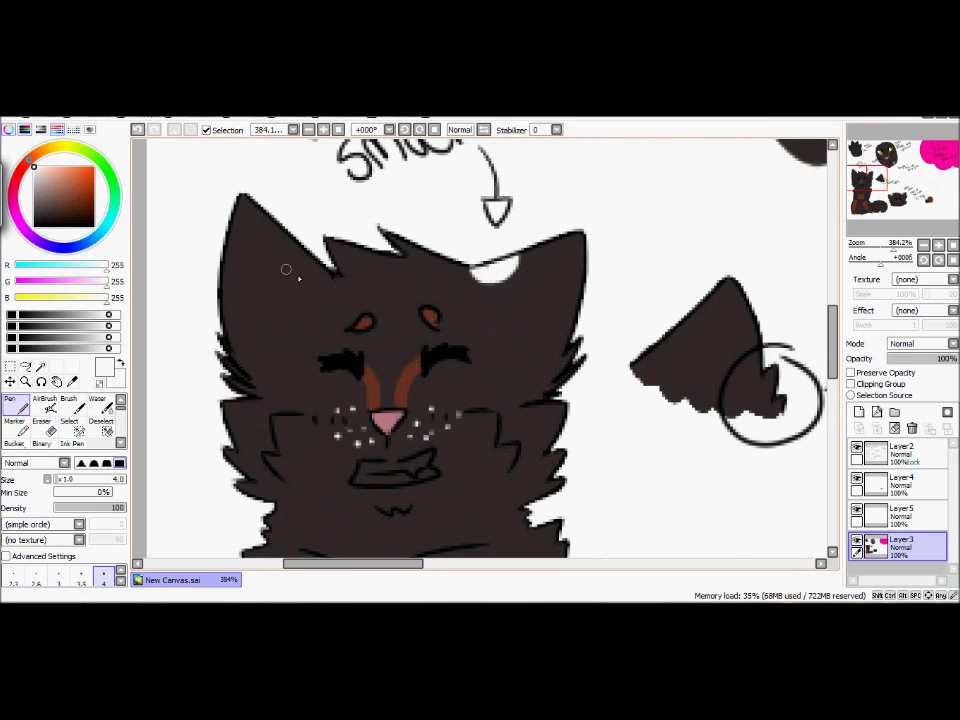
Undo the last two white strokes and paint a small white mark on the edge of the sitting cat's ear
{"action": "key", "text": "ctrl+z"}
{"action": "key", "text": "ctrl+z"}
{"action": "left_click_drag", "start_coordinate": [291, 238], "coordinate": [297, 248]}
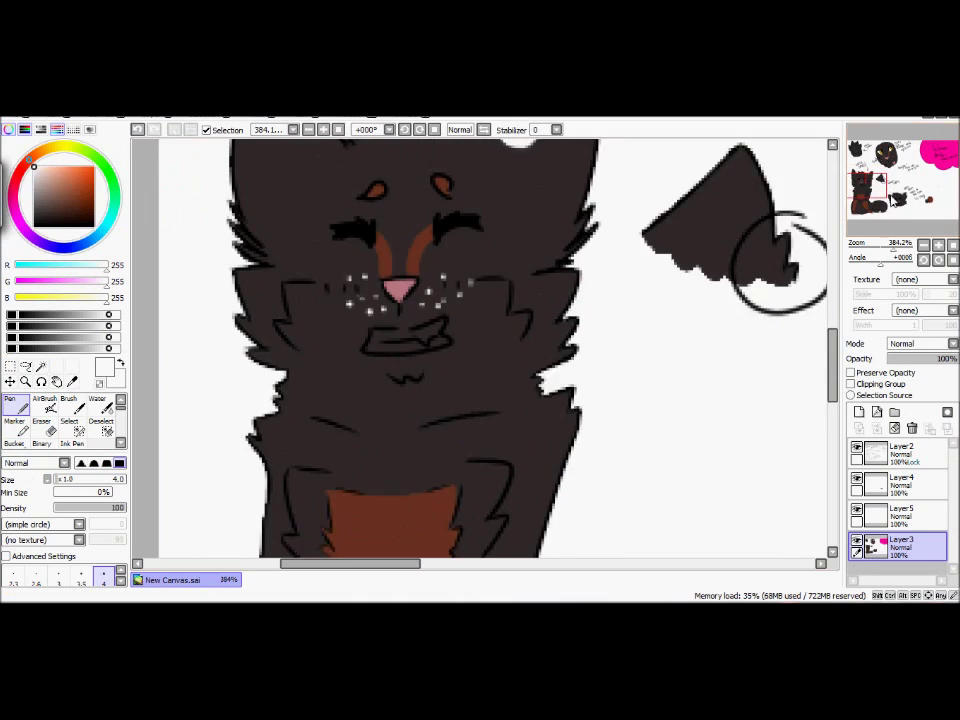
Fill the sitting cat's bared teeth with white
{"action": "scroll", "coordinate": [553, 339], "scroll_direction": "up", "scroll_amount": 3}
{"action": "mouse_move", "coordinate": [430, 465]}
{"action": "left_mouse_down"}
{"action": "mouse_move", "coordinate": [473, 507]}
{"action": "mouse_move", "coordinate": [630, 491]}
{"action": "mouse_move", "coordinate": [491, 476]}
{"action": "mouse_move", "coordinate": [433, 512]}
{"action": "mouse_move", "coordinate": [608, 458]}
{"action": "left_mouse_up"}
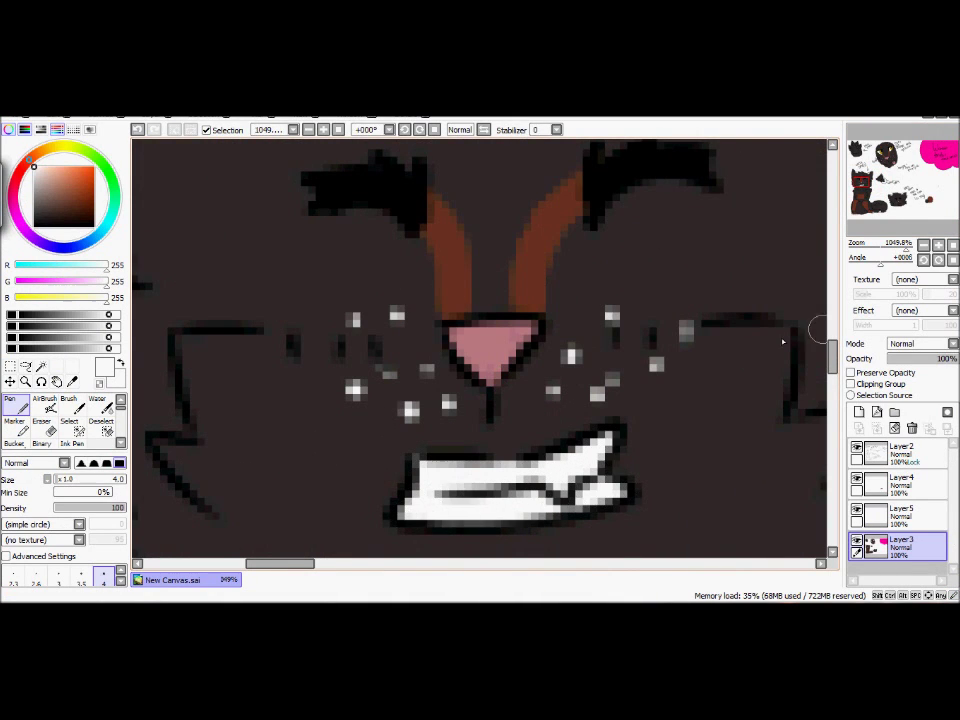
Fill the toe pads and the main pad of the paw drawing with medium gray
{"action": "left_click", "coordinate": [953, 245]}
{"action": "left_click_drag", "start_coordinate": [881, 248], "coordinate": [902, 249]}
{"action": "left_click", "coordinate": [857, 149]}
{"action": "left_click", "coordinate": [34, 211]}
{"action": "left_click_drag", "start_coordinate": [339, 389], "coordinate": [346, 432]}
{"action": "left_click", "coordinate": [34, 190]}
{"action": "mouse_move", "coordinate": [335, 366]}
{"action": "left_mouse_down"}
{"action": "mouse_move", "coordinate": [339, 444]}
{"action": "mouse_move", "coordinate": [489, 454]}
{"action": "mouse_move", "coordinate": [493, 317]}
{"action": "mouse_move", "coordinate": [371, 318]}
{"action": "mouse_move", "coordinate": [401, 396]}
{"action": "mouse_move", "coordinate": [459, 317]}
{"action": "mouse_move", "coordinate": [411, 349]}
{"action": "mouse_move", "coordinate": [437, 425]}
{"action": "left_mouse_up"}
{"action": "mouse_move", "coordinate": [596, 277]}
{"action": "left_mouse_down"}
{"action": "mouse_move", "coordinate": [582, 362]}
{"action": "mouse_move", "coordinate": [605, 347]}
{"action": "mouse_move", "coordinate": [460, 284]}
{"action": "mouse_move", "coordinate": [509, 205]}
{"action": "mouse_move", "coordinate": [473, 228]}
{"action": "mouse_move", "coordinate": [348, 206]}
{"action": "mouse_move", "coordinate": [390, 257]}
{"action": "left_mouse_up"}
{"action": "mouse_move", "coordinate": [266, 324]}
{"action": "left_mouse_down"}
{"action": "mouse_move", "coordinate": [302, 388]}
{"action": "mouse_move", "coordinate": [280, 355]}
{"action": "left_mouse_up"}
Choose light gray (RGB 234, 234, 234), try it on the paw's claws, undo those strokes and turn on Preserve Opacity
{"action": "left_click_drag", "start_coordinate": [38, 181], "coordinate": [34, 172]}
{"action": "mouse_move", "coordinate": [206, 256]}
{"action": "left_mouse_down"}
{"action": "mouse_move", "coordinate": [204, 286]}
{"action": "mouse_move", "coordinate": [205, 258]}
{"action": "left_mouse_up"}
{"action": "mouse_move", "coordinate": [622, 222]}
{"action": "left_mouse_down"}
{"action": "mouse_move", "coordinate": [668, 240]}
{"action": "mouse_move", "coordinate": [638, 222]}
{"action": "left_mouse_up"}
{"action": "left_click_drag", "start_coordinate": [520, 220], "coordinate": [620, 424]}
{"action": "left_click_drag", "start_coordinate": [604, 328], "coordinate": [630, 332]}
{"action": "mouse_move", "coordinate": [414, 328]}
{"action": "left_mouse_down"}
{"action": "mouse_move", "coordinate": [460, 300]}
{"action": "mouse_move", "coordinate": [394, 318]}
{"action": "mouse_move", "coordinate": [440, 324]}
{"action": "left_mouse_up"}
{"action": "left_click", "coordinate": [857, 374]}
{"action": "key", "text": "ctrl+z"}
{"action": "key", "text": "ctrl+z"}
{"action": "key", "text": "ctrl+z"}
{"action": "left_click", "coordinate": [868, 376]}
{"action": "key", "text": "ctrl+z"}
{"action": "key", "text": "ctrl+z"}
{"action": "mouse_move", "coordinate": [714, 431]}
{"action": "left_mouse_down"}
{"action": "mouse_move", "coordinate": [738, 433]}
{"action": "mouse_move", "coordinate": [748, 414]}
{"action": "left_mouse_up"}
{"action": "left_click_drag", "start_coordinate": [302, 510], "coordinate": [316, 466]}
{"action": "left_click_drag", "start_coordinate": [400, 340], "coordinate": [440, 322]}
{"action": "key", "text": "ctrl+z"}
{"action": "key", "text": "ctrl+z"}
{"action": "key", "text": "ctrl+z"}
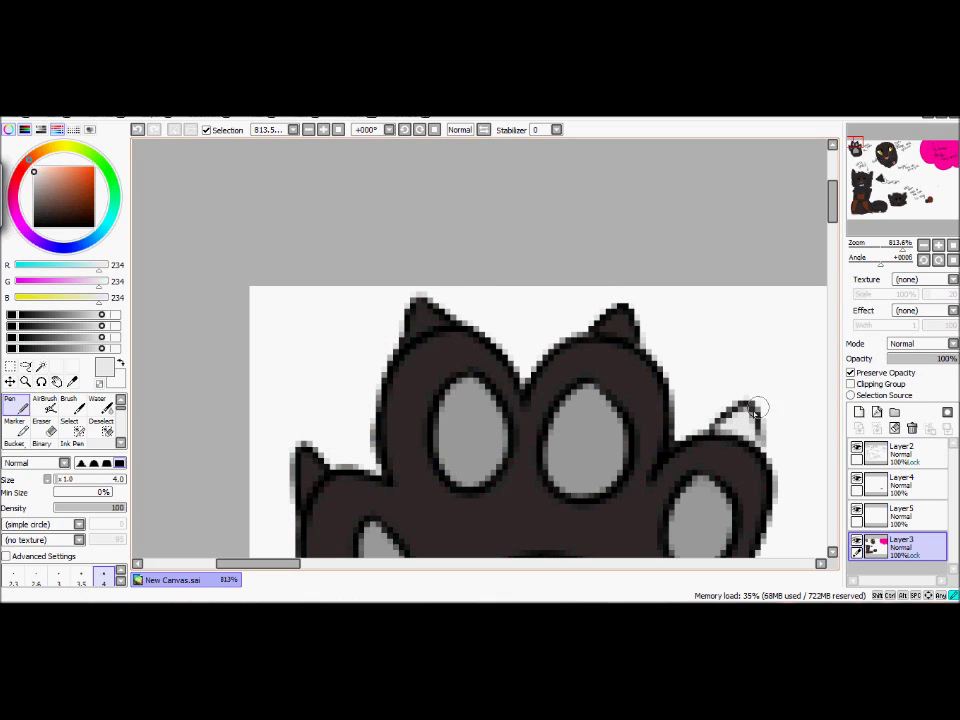
Fill the paw's remaining dark claws with light gray
{"action": "left_click_drag", "start_coordinate": [603, 329], "coordinate": [624, 334]}
{"action": "left_click_drag", "start_coordinate": [394, 335], "coordinate": [430, 318]}
{"action": "mouse_move", "coordinate": [306, 488]}
{"action": "left_mouse_down"}
{"action": "mouse_move", "coordinate": [316, 458]}
{"action": "mouse_move", "coordinate": [304, 500]}
{"action": "left_mouse_up"}
Cross-hatch the paw's four toe pads with grayish purple lines (RGB 139, 112, 150)
{"action": "left_click", "coordinate": [29, 233]}
{"action": "left_click", "coordinate": [50, 191]}
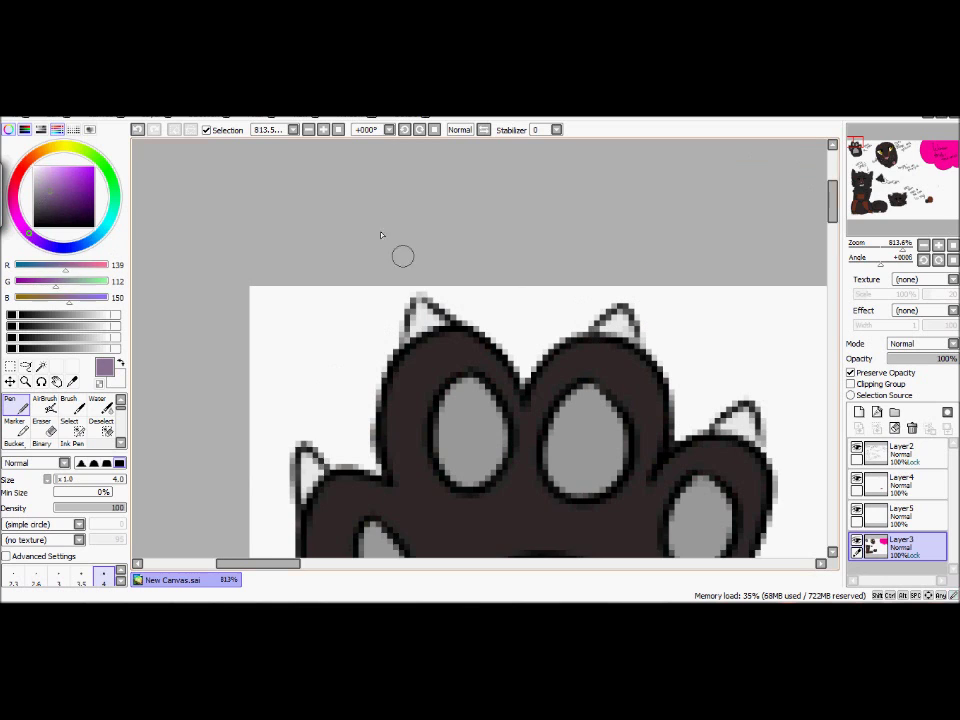
{"action": "left_click_drag", "start_coordinate": [396, 545], "coordinate": [370, 418]}
{"action": "left_click_drag", "start_coordinate": [350, 459], "coordinate": [358, 437]}
{"action": "mouse_move", "coordinate": [425, 280]}
{"action": "left_mouse_down"}
{"action": "mouse_move", "coordinate": [456, 306]}
{"action": "mouse_move", "coordinate": [470, 300]}
{"action": "left_mouse_up"}
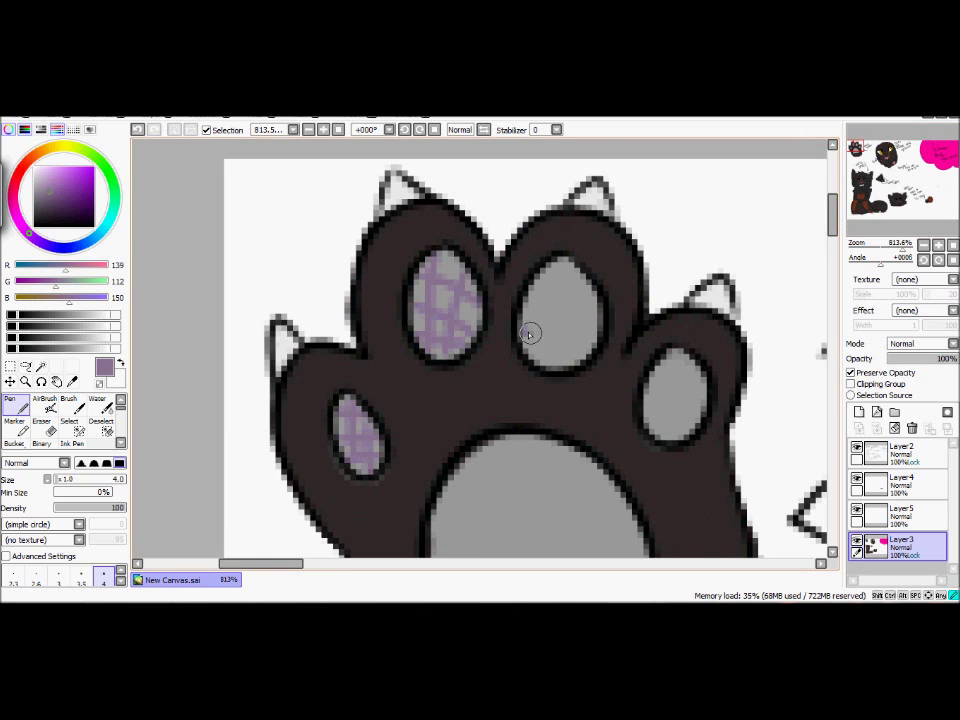
{"action": "left_click_drag", "start_coordinate": [535, 280], "coordinate": [568, 306]}
{"action": "mouse_move", "coordinate": [660, 365]}
{"action": "left_mouse_down"}
{"action": "mouse_move", "coordinate": [693, 378]}
{"action": "mouse_move", "coordinate": [682, 432]}
{"action": "left_mouse_up"}
Cross-hatch the paw's large main pad with diagonal grayish purple lines in both directions
{"action": "left_click_drag", "start_coordinate": [510, 540], "coordinate": [408, 440]}
{"action": "left_click_drag", "start_coordinate": [342, 485], "coordinate": [400, 515]}
{"action": "left_click_drag", "start_coordinate": [350, 384], "coordinate": [498, 502]}
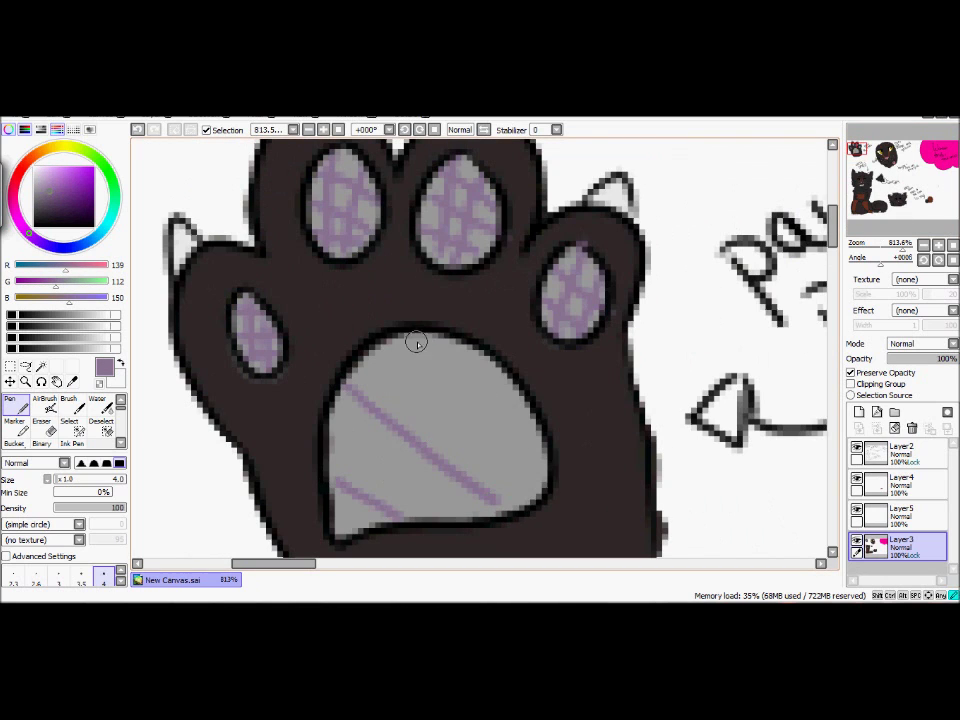
{"action": "left_click_drag", "start_coordinate": [412, 341], "coordinate": [543, 455]}
{"action": "left_click_drag", "start_coordinate": [384, 349], "coordinate": [531, 493]}
{"action": "left_click_drag", "start_coordinate": [334, 421], "coordinate": [436, 508]}
{"action": "left_click_drag", "start_coordinate": [344, 536], "coordinate": [410, 342]}
{"action": "left_click_drag", "start_coordinate": [410, 430], "coordinate": [497, 484]}
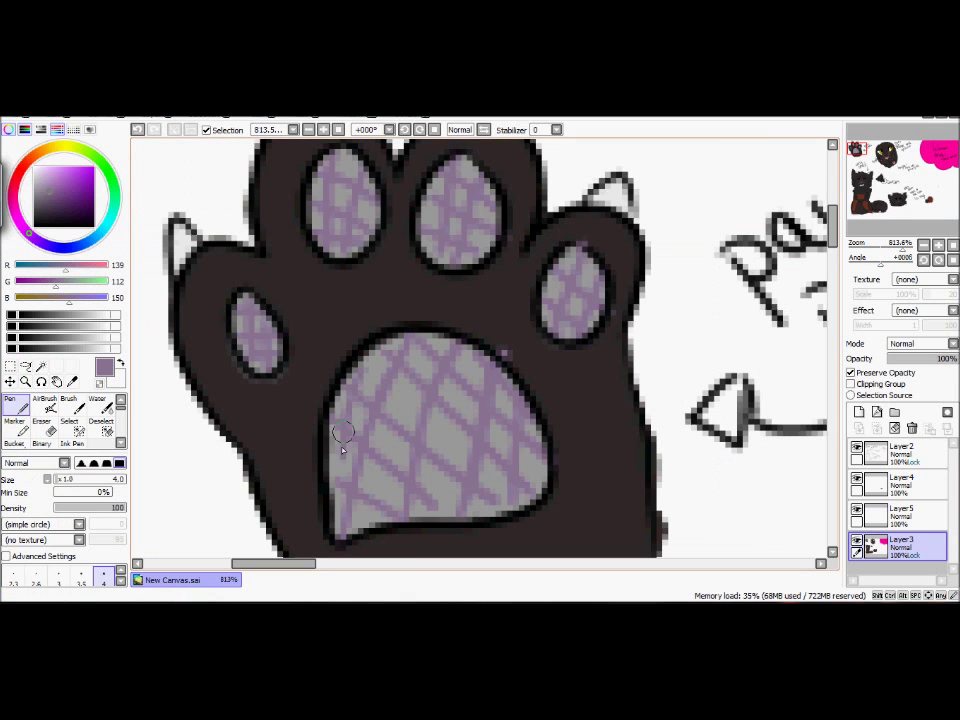
Paint over the stray purple beside the main pad with the sampled dark fur colour (RGB 48, 44, 43)
{"action": "key", "text": "alt"}
{"action": "left_click", "coordinate": [268, 356], "text": "alt"}
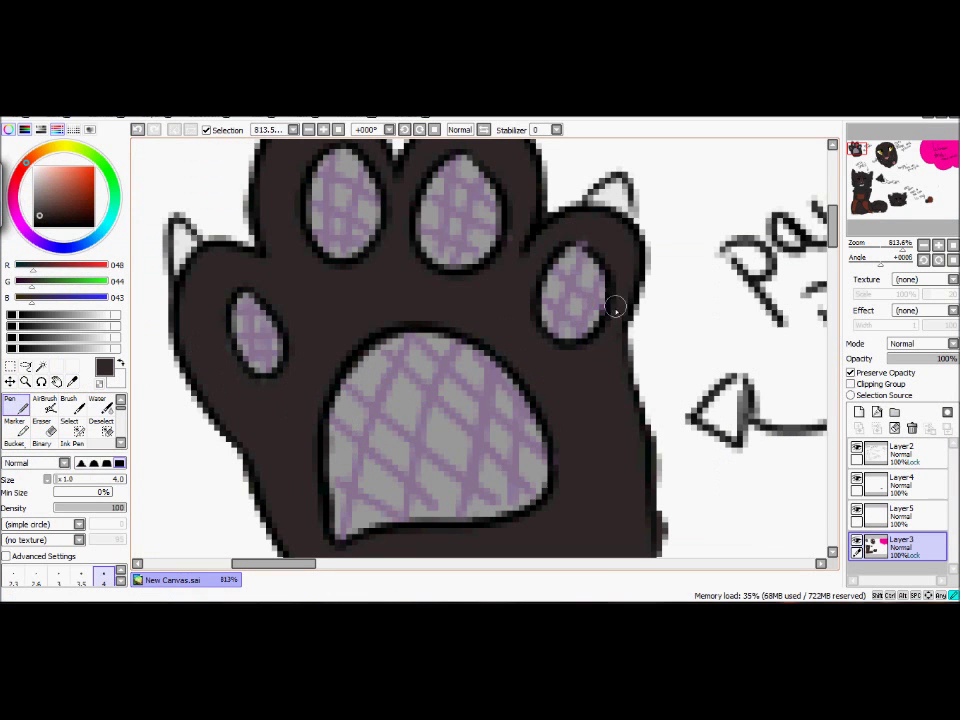
Sample white and paint a stroke of it on the separate ear detail beside the sitting cat
{"action": "left_click", "coordinate": [953, 245]}
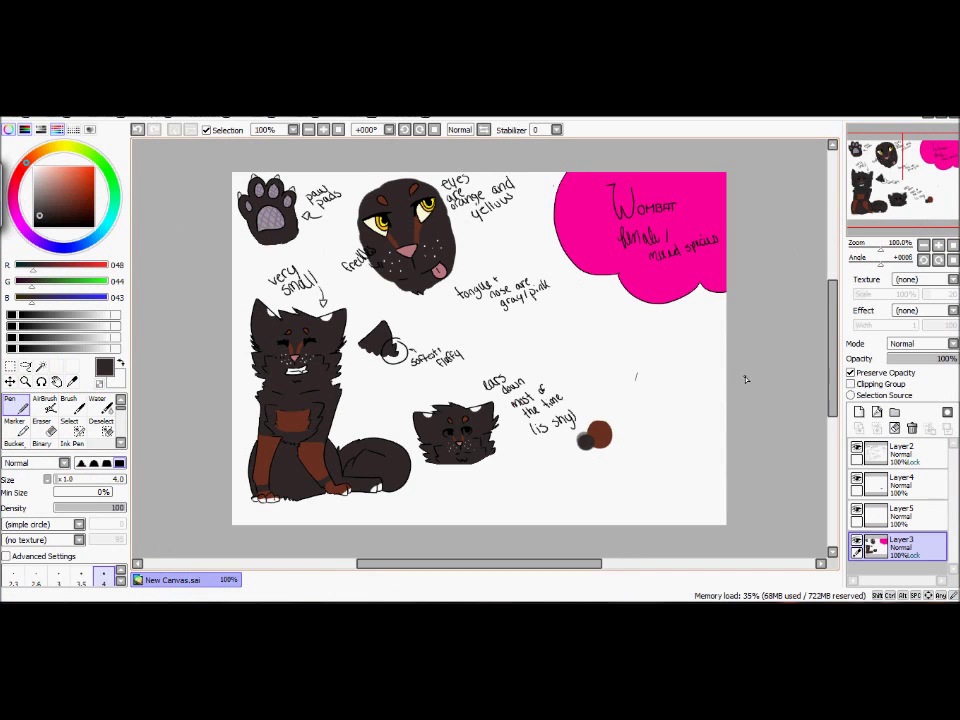
{"action": "left_click_drag", "start_coordinate": [881, 248], "coordinate": [901, 250]}
{"action": "left_click", "coordinate": [887, 178]}
{"action": "left_click", "coordinate": [225, 300], "text": "alt"}
{"action": "mouse_move", "coordinate": [218, 349]}
{"action": "left_mouse_down"}
{"action": "mouse_move", "coordinate": [253, 341]}
{"action": "mouse_move", "coordinate": [273, 300]}
{"action": "left_mouse_up"}
{"action": "mouse_move", "coordinate": [887, 190]}
{"action": "left_mouse_down"}
{"action": "mouse_move", "coordinate": [871, 201]}
{"action": "mouse_move", "coordinate": [831, 199]}
{"action": "mouse_move", "coordinate": [872, 240]}
{"action": "mouse_move", "coordinate": [858, 183]}
{"action": "left_mouse_up"}
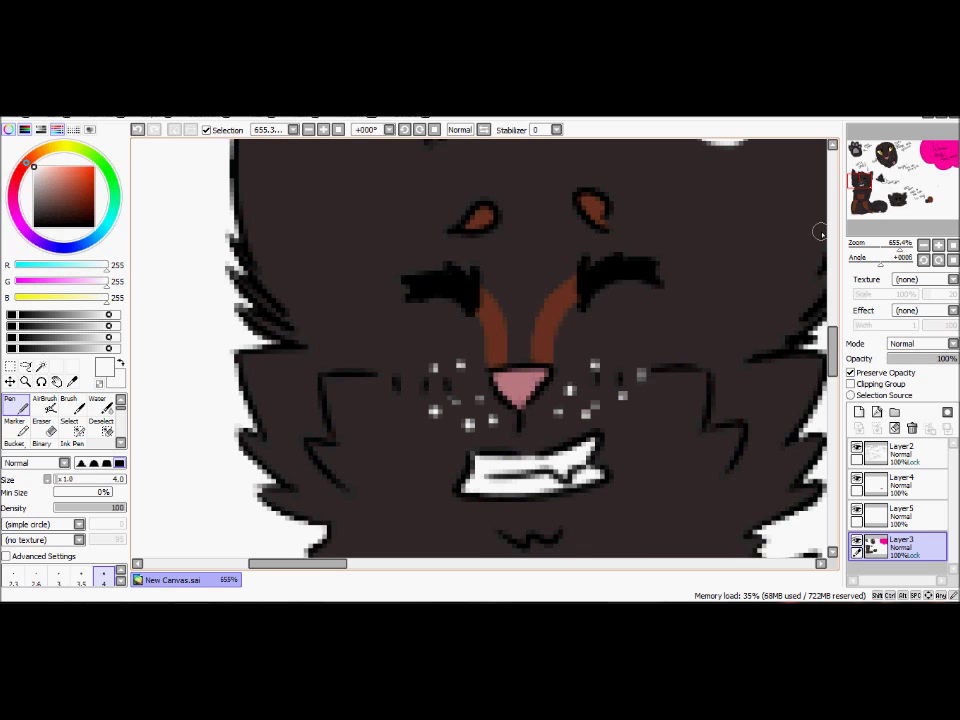
Sample the reddish-brown marking colour (RGB 108, 55, 34) and draw border lines across the paw's wrist and beside its outer toe
{"action": "left_click_drag", "start_coordinate": [904, 212], "coordinate": [858, 151]}
{"action": "left_click", "coordinate": [358, 279], "text": "alt"}
{"action": "left_click", "coordinate": [862, 211]}
{"action": "left_click", "coordinate": [70, 384]}
{"action": "left_click", "coordinate": [283, 280]}
{"action": "left_click", "coordinate": [16, 406]}
{"action": "left_click_drag", "start_coordinate": [320, 452], "coordinate": [603, 371]}
{"action": "left_click", "coordinate": [859, 149]}
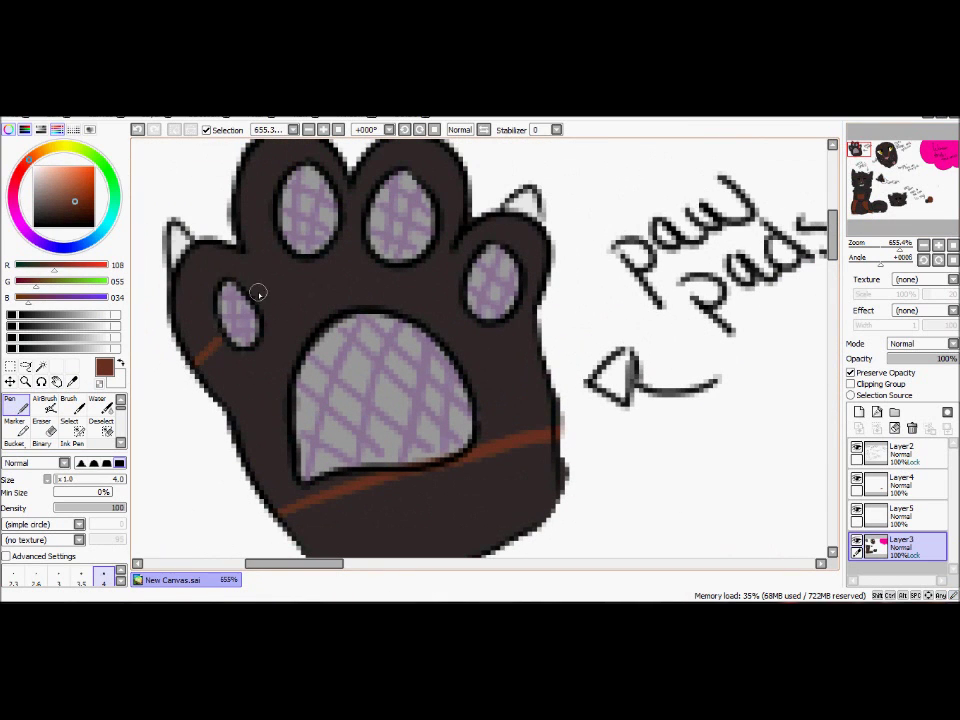
Outline the area beneath the toe pads in reddish brown and fill the palm around the main pad with it
{"action": "left_click", "coordinate": [41, 366]}
{"action": "left_click", "coordinate": [230, 390]}
{"action": "key", "text": "ctrl+d"}
{"action": "left_click", "coordinate": [16, 406]}
{"action": "mouse_move", "coordinate": [207, 371]}
{"action": "left_mouse_down"}
{"action": "mouse_move", "coordinate": [251, 454]}
{"action": "mouse_move", "coordinate": [482, 448]}
{"action": "mouse_move", "coordinate": [519, 313]}
{"action": "left_mouse_up"}
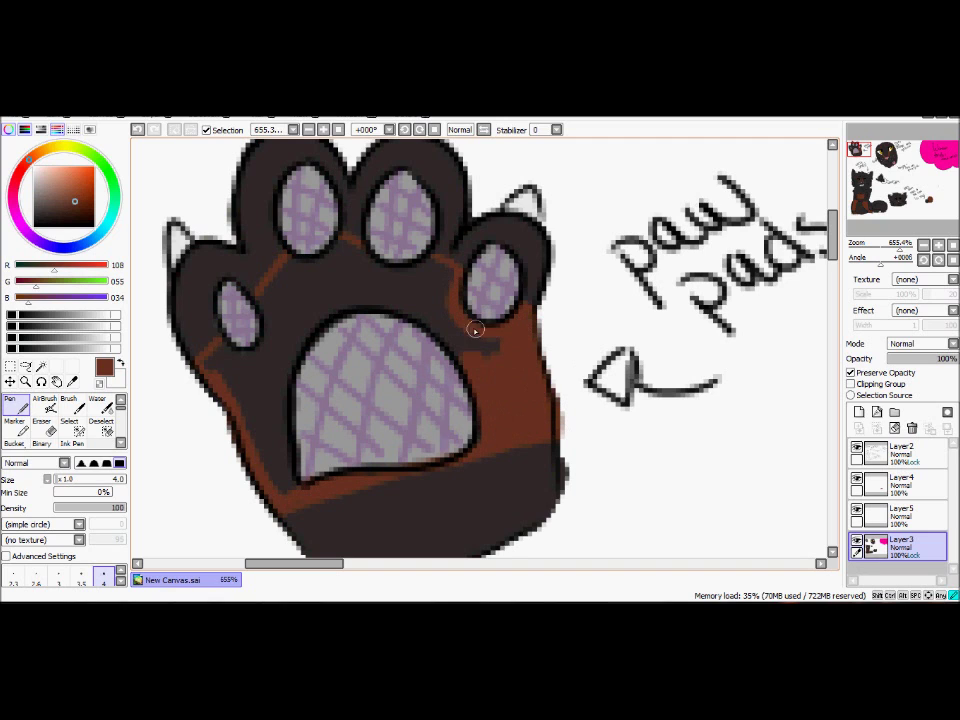
{"action": "left_click_drag", "start_coordinate": [285, 468], "coordinate": [281, 367]}
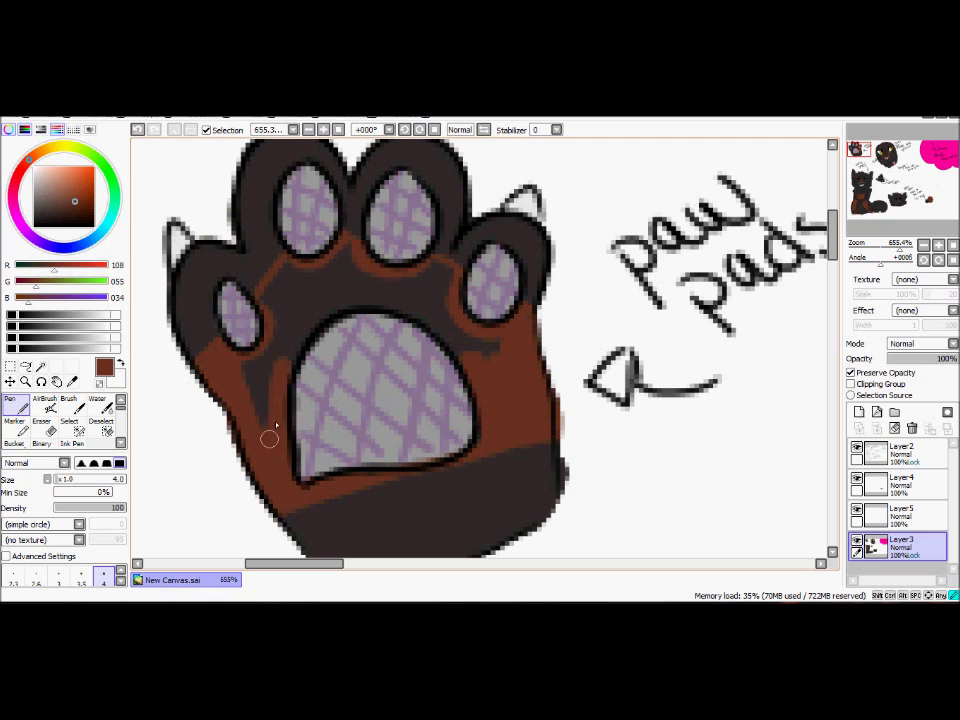
{"action": "mouse_move", "coordinate": [288, 272]}
{"action": "left_mouse_down"}
{"action": "mouse_move", "coordinate": [340, 268]}
{"action": "mouse_move", "coordinate": [402, 287]}
{"action": "mouse_move", "coordinate": [322, 309]}
{"action": "left_mouse_up"}
Swap to white and paint the paw's toes above the brown palm
{"action": "key", "text": "x"}
{"action": "mouse_move", "coordinate": [205, 378]}
{"action": "left_mouse_down"}
{"action": "mouse_move", "coordinate": [232, 320]}
{"action": "mouse_move", "coordinate": [280, 277]}
{"action": "left_mouse_up"}
{"action": "mouse_move", "coordinate": [534, 285]}
{"action": "left_mouse_down"}
{"action": "mouse_move", "coordinate": [490, 235]}
{"action": "mouse_move", "coordinate": [530, 265]}
{"action": "left_mouse_up"}
{"action": "mouse_move", "coordinate": [455, 250]}
{"action": "left_mouse_down"}
{"action": "mouse_move", "coordinate": [496, 352]}
{"action": "mouse_move", "coordinate": [428, 262]}
{"action": "mouse_move", "coordinate": [345, 232]}
{"action": "mouse_move", "coordinate": [310, 240]}
{"action": "mouse_move", "coordinate": [292, 260]}
{"action": "mouse_move", "coordinate": [383, 287]}
{"action": "left_mouse_up"}
{"action": "mouse_move", "coordinate": [309, 343]}
{"action": "left_mouse_down"}
{"action": "mouse_move", "coordinate": [280, 359]}
{"action": "mouse_move", "coordinate": [228, 445]}
{"action": "mouse_move", "coordinate": [256, 415]}
{"action": "left_mouse_up"}
Try to blend the palm's brown into the dark wrist with a size 20 airbrush and repair the main pad's grey
{"action": "left_click_drag", "start_coordinate": [604, 498], "coordinate": [584, 231]}
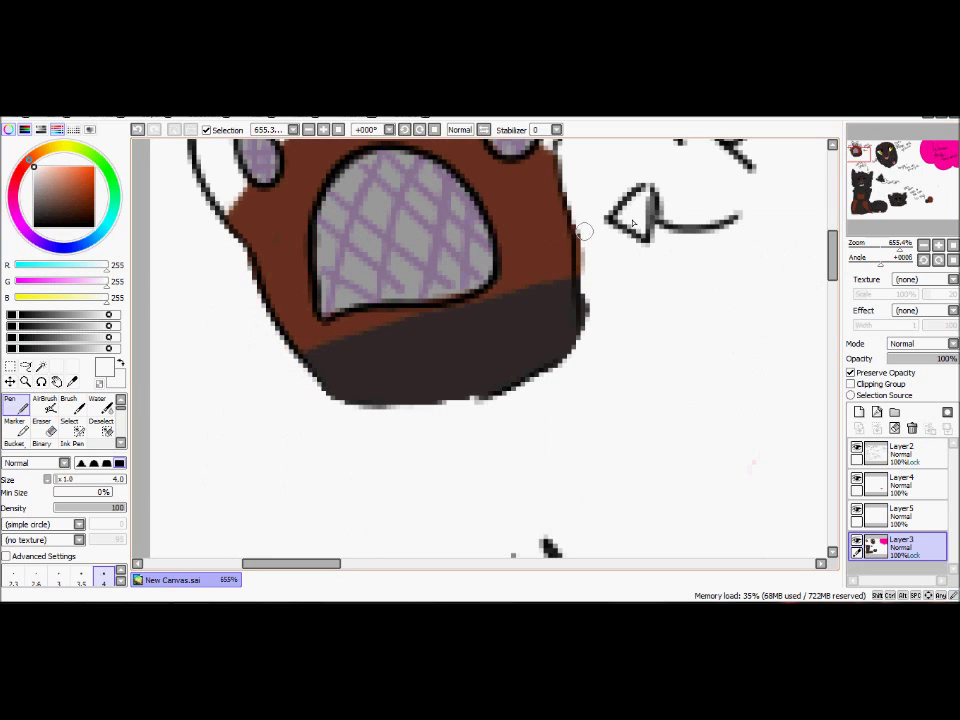
{"action": "left_click", "coordinate": [45, 405]}
{"action": "right_click", "coordinate": [311, 344]}
{"action": "left_click", "coordinate": [121, 570]}
{"action": "left_click", "coordinate": [104, 574]}
{"action": "mouse_move", "coordinate": [340, 362]}
{"action": "left_mouse_down"}
{"action": "mouse_move", "coordinate": [446, 328]}
{"action": "mouse_move", "coordinate": [369, 386]}
{"action": "mouse_move", "coordinate": [388, 354]}
{"action": "left_mouse_up"}
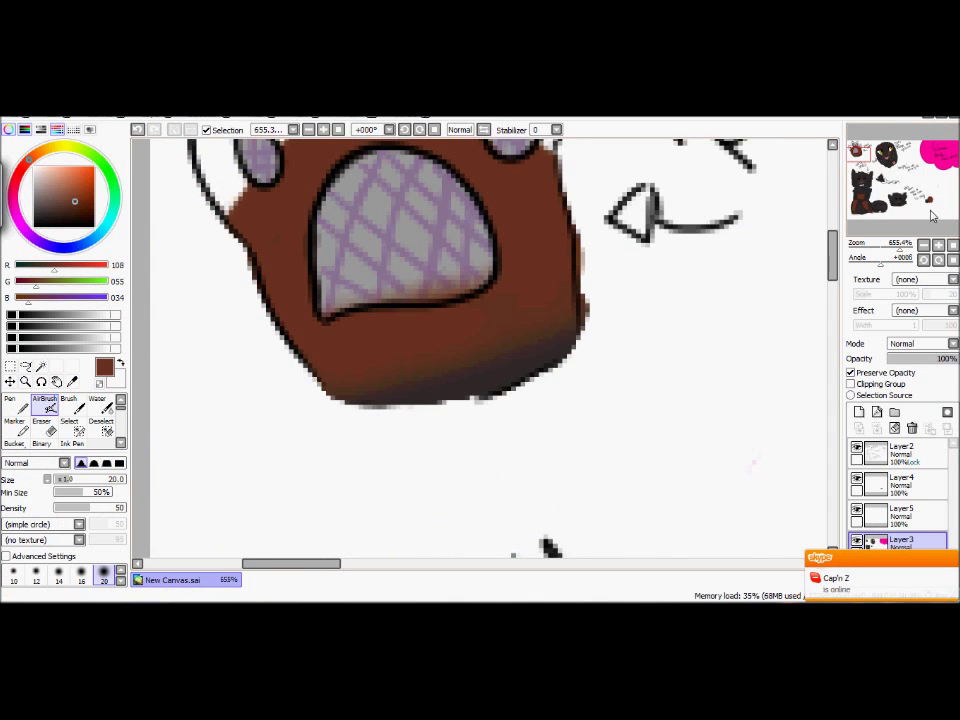
{"action": "left_click", "coordinate": [470, 411]}
{"action": "left_click", "coordinate": [15, 404]}
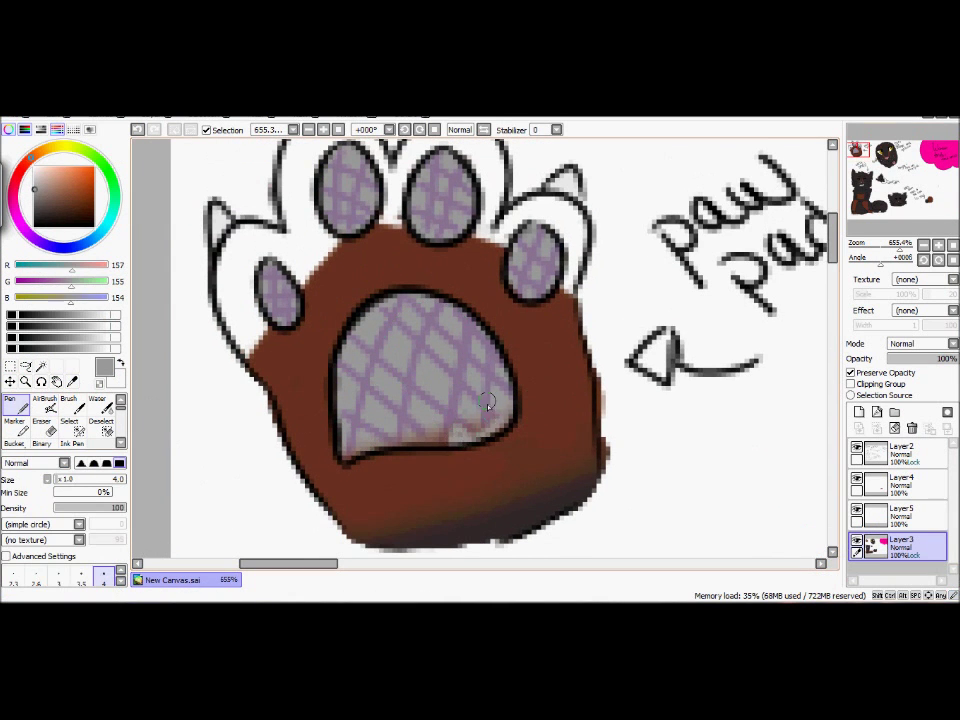
{"action": "key", "text": "ctrl+z"}
{"action": "key", "text": "ctrl+z"}
{"action": "key", "text": "ctrl+z"}
{"action": "key", "text": "ctrl+z"}
{"action": "key", "text": "ctrl+z"}
{"action": "key", "text": "ctrl+z"}
Resample the reddish brown and airbrush it softly over the edge of the dark wrist with a size 4 brush
{"action": "left_click", "coordinate": [45, 404]}
{"action": "left_click", "coordinate": [72, 381]}
{"action": "left_click", "coordinate": [318, 440]}
{"action": "left_click", "coordinate": [45, 404]}
{"action": "mouse_move", "coordinate": [332, 505]}
{"action": "left_mouse_down"}
{"action": "mouse_move", "coordinate": [512, 469]}
{"action": "mouse_move", "coordinate": [439, 514]}
{"action": "left_mouse_up"}
{"action": "left_click", "coordinate": [104, 575]}
{"action": "key", "text": "ctrl+z"}
{"action": "key", "text": "bracketleft"}
{"action": "key", "text": "bracketleft"}
{"action": "key", "text": "bracketleft"}
{"action": "key", "text": "bracketleft"}
{"action": "key", "text": "bracketleft"}
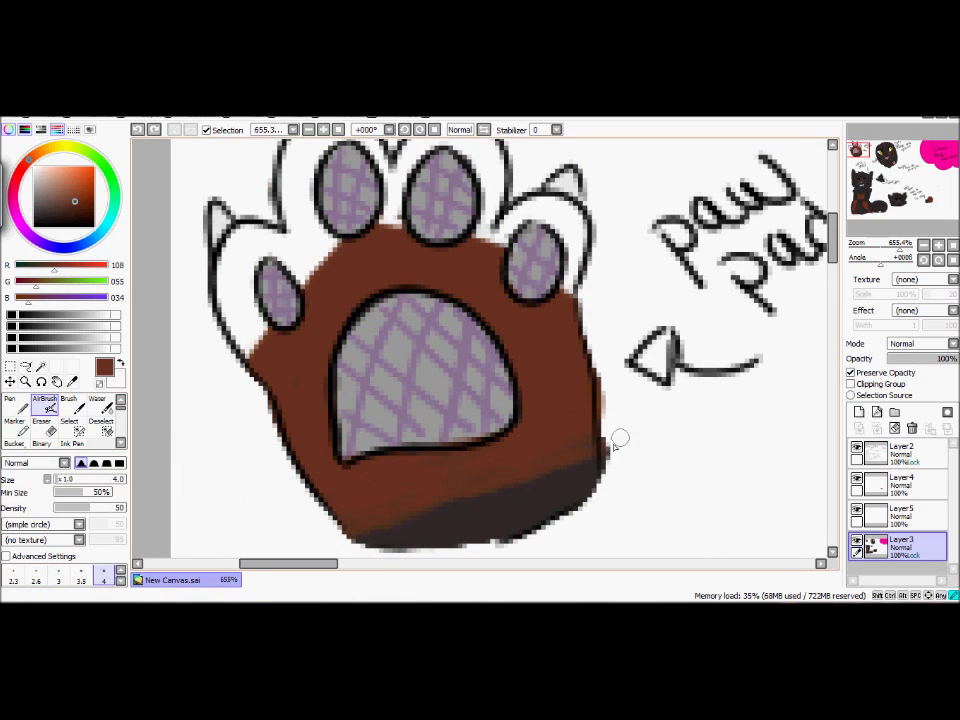
Try an airbrush stroke of reddish brown with a larger brush
{"action": "key", "text": "bracketright"}
{"action": "key", "text": "bracketright"}
{"action": "key", "text": "bracketright"}
{"action": "key", "text": "bracketright"}
{"action": "key", "text": "bracketright"}
{"action": "key", "text": "bracketright"}
{"action": "key", "text": "bracketright"}
{"action": "key", "text": "bracketright"}
{"action": "key", "text": "bracketright"}
{"action": "key", "text": "bracketright"}
{"action": "mouse_move", "coordinate": [232, 378]}
{"action": "left_mouse_down"}
{"action": "mouse_move", "coordinate": [300, 279]}
{"action": "mouse_move", "coordinate": [385, 237]}
{"action": "mouse_move", "coordinate": [311, 276]}
{"action": "mouse_move", "coordinate": [568, 298]}
{"action": "left_mouse_up"}
{"action": "left_click_drag", "start_coordinate": [865, 165], "coordinate": [881, 233]}
{"action": "key", "text": "ctrl+z"}
Soften the edges of the sitting cat's brown chest patch with the Blur brush at size 13
{"action": "left_click", "coordinate": [120, 443]}
{"action": "left_click", "coordinate": [103, 428]}
{"action": "left_click_drag", "start_coordinate": [64, 452], "coordinate": [64, 406]}
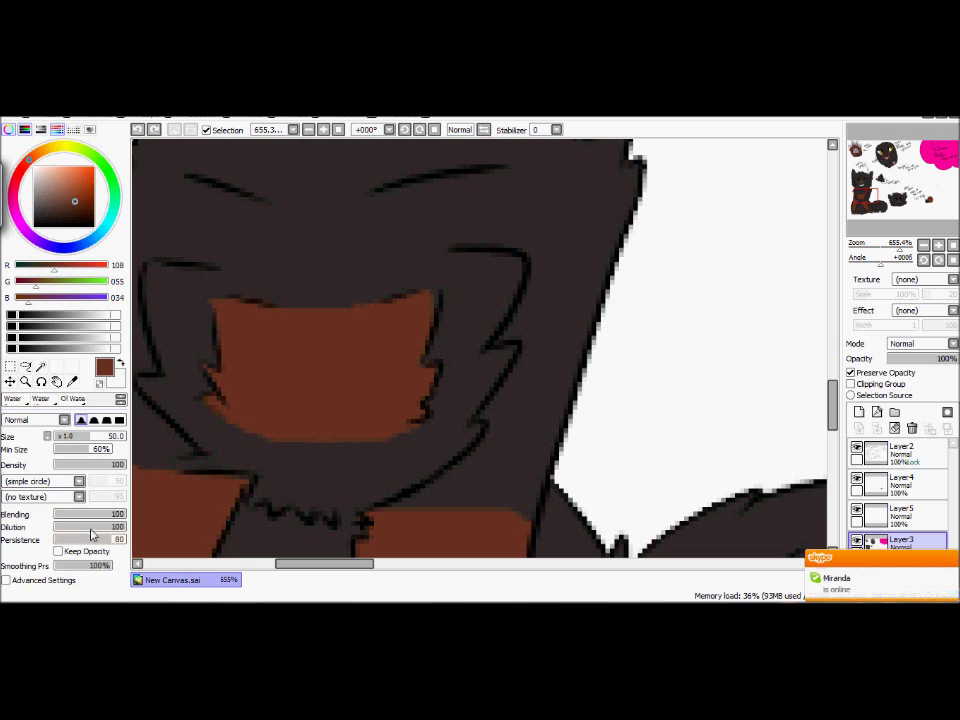
{"action": "left_click_drag", "start_coordinate": [80, 405], "coordinate": [80, 449]}
{"action": "key", "text": "bracketleft"}
{"action": "key", "text": "bracketleft"}
{"action": "key", "text": "bracketleft"}
{"action": "key", "text": "bracketleft"}
{"action": "key", "text": "bracketleft"}
{"action": "key", "text": "bracketleft"}
{"action": "key", "text": "bracketleft"}
{"action": "key", "text": "bracketleft"}
{"action": "key", "text": "bracketleft"}
{"action": "key", "text": "bracketleft"}
{"action": "left_click_drag", "start_coordinate": [242, 306], "coordinate": [412, 300]}
{"action": "mouse_move", "coordinate": [226, 414]}
{"action": "left_mouse_down"}
{"action": "mouse_move", "coordinate": [304, 441]}
{"action": "mouse_move", "coordinate": [405, 430]}
{"action": "left_mouse_up"}
{"action": "left_click_drag", "start_coordinate": [400, 440], "coordinate": [441, 297]}
{"action": "left_click_drag", "start_coordinate": [415, 378], "coordinate": [557, 383]}
{"action": "left_click_drag", "start_coordinate": [500, 365], "coordinate": [744, 423]}
Blur the upper edges of the brown markings on the sitting cat's front legs into the dark fur
{"action": "left_click_drag", "start_coordinate": [430, 540], "coordinate": [360, 142]}
{"action": "left_click_drag", "start_coordinate": [373, 281], "coordinate": [308, 298]}
{"action": "left_click_drag", "start_coordinate": [305, 336], "coordinate": [368, 332]}
{"action": "left_click_drag", "start_coordinate": [332, 392], "coordinate": [425, 392]}
{"action": "mouse_move", "coordinate": [720, 230]}
{"action": "left_mouse_down"}
{"action": "mouse_move", "coordinate": [491, 347]}
{"action": "mouse_move", "coordinate": [628, 465]}
{"action": "mouse_move", "coordinate": [678, 470]}
{"action": "left_mouse_up"}
{"action": "mouse_move", "coordinate": [867, 208]}
{"action": "left_mouse_down"}
{"action": "mouse_move", "coordinate": [866, 200]}
{"action": "mouse_move", "coordinate": [879, 209]}
{"action": "left_mouse_up"}
{"action": "left_click_drag", "start_coordinate": [510, 408], "coordinate": [553, 386]}
{"action": "left_click_drag", "start_coordinate": [879, 209], "coordinate": [859, 211]}
{"action": "left_click_drag", "start_coordinate": [300, 402], "coordinate": [253, 399]}
{"action": "left_click_drag", "start_coordinate": [859, 211], "coordinate": [866, 168]}
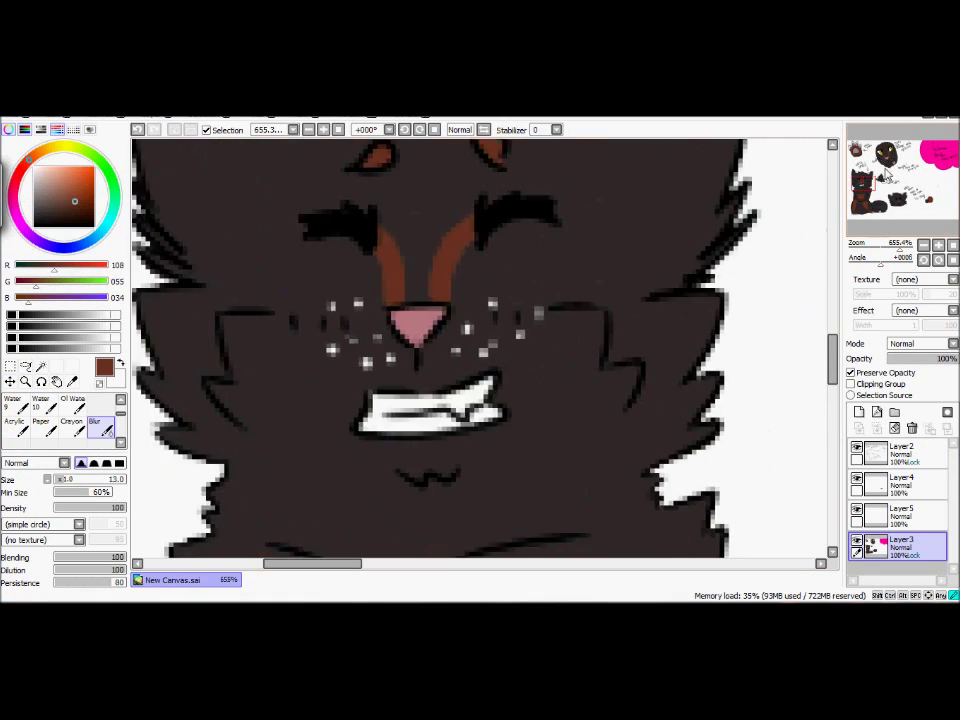
Try a Blur stroke on the cat's face
{"action": "left_click_drag", "start_coordinate": [865, 172], "coordinate": [866, 176]}
{"action": "left_click_drag", "start_coordinate": [546, 268], "coordinate": [612, 250]}
{"action": "key", "text": "ctrl+z"}
Sample the nose's grayish pink (RGB 189, 123, 134) and paint a round swatch above the tongue and nose note
{"action": "left_click", "coordinate": [953, 245]}
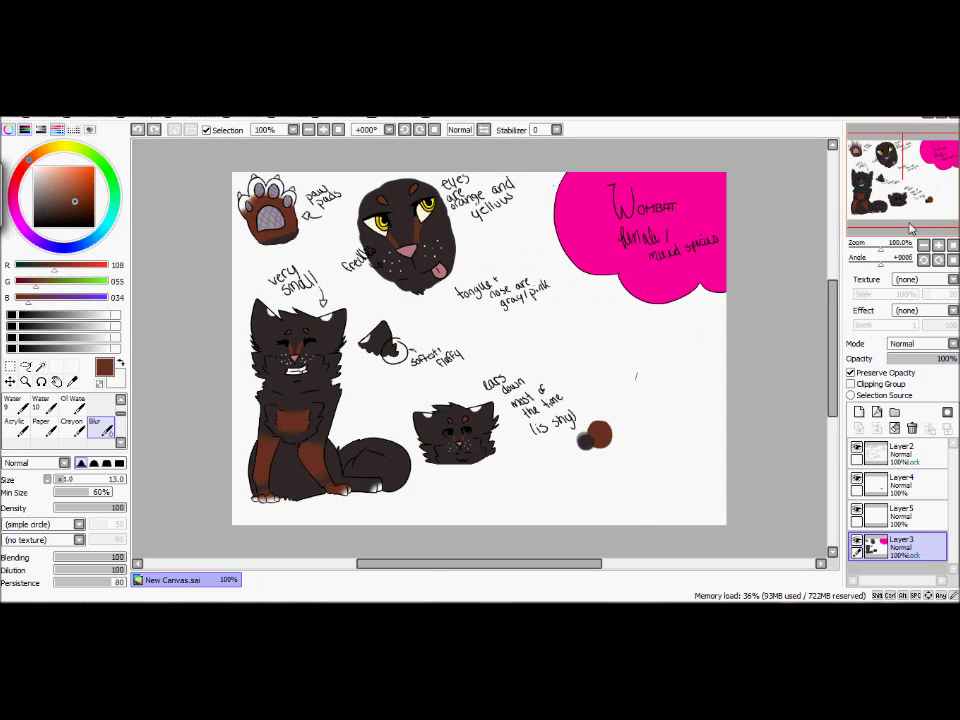
{"action": "left_click", "coordinate": [891, 247]}
{"action": "left_click_drag", "start_coordinate": [902, 180], "coordinate": [902, 165]}
{"action": "left_click", "coordinate": [72, 381]}
{"action": "left_click", "coordinate": [346, 304]}
{"action": "scroll", "coordinate": [60, 415], "scroll_direction": "up", "scroll_amount": 3}
{"action": "left_click", "coordinate": [15, 405]}
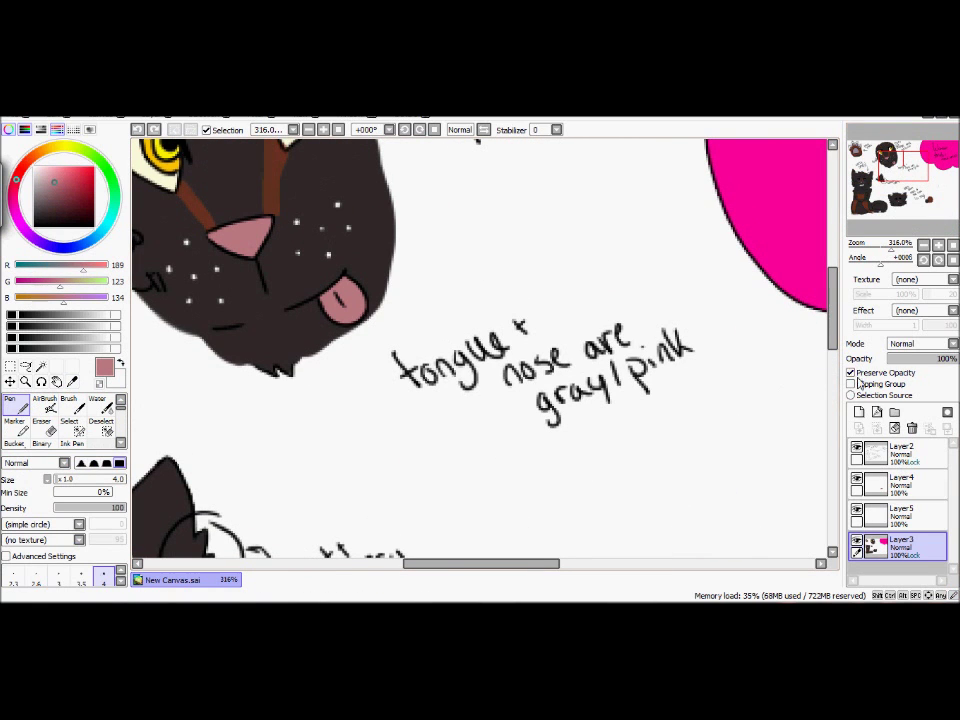
{"action": "left_click", "coordinate": [546, 280]}
Pick a golden yellow (RGB 255, 198, 1) and paint a swatch below the eye colour note
{"action": "left_click", "coordinate": [61, 147]}
{"action": "left_click", "coordinate": [93, 166]}
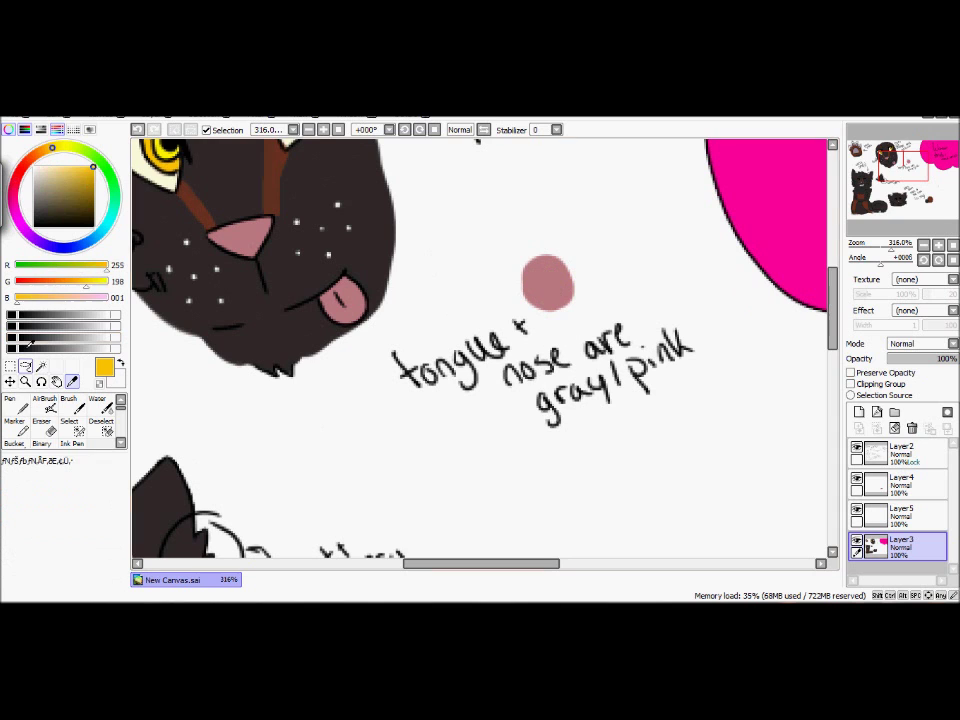
{"action": "left_click", "coordinate": [525, 186]}
Paint gray and purple colour swatches beside the paw pads note
{"action": "mouse_move", "coordinate": [903, 168]}
{"action": "left_mouse_down"}
{"action": "mouse_move", "coordinate": [940, 220]}
{"action": "mouse_move", "coordinate": [865, 150]}
{"action": "left_mouse_up"}
{"action": "left_click", "coordinate": [72, 381]}
{"action": "left_click", "coordinate": [899, 247]}
{"action": "left_click", "coordinate": [257, 409]}
{"action": "scroll", "coordinate": [60, 415], "scroll_direction": "up", "scroll_amount": 3}
{"action": "left_click", "coordinate": [15, 405]}
{"action": "mouse_move", "coordinate": [555, 322]}
{"action": "left_mouse_down"}
{"action": "mouse_move", "coordinate": [593, 377]}
{"action": "mouse_move", "coordinate": [553, 354]}
{"action": "left_mouse_up"}
{"action": "left_click", "coordinate": [60, 200]}
{"action": "left_click", "coordinate": [636, 300]}
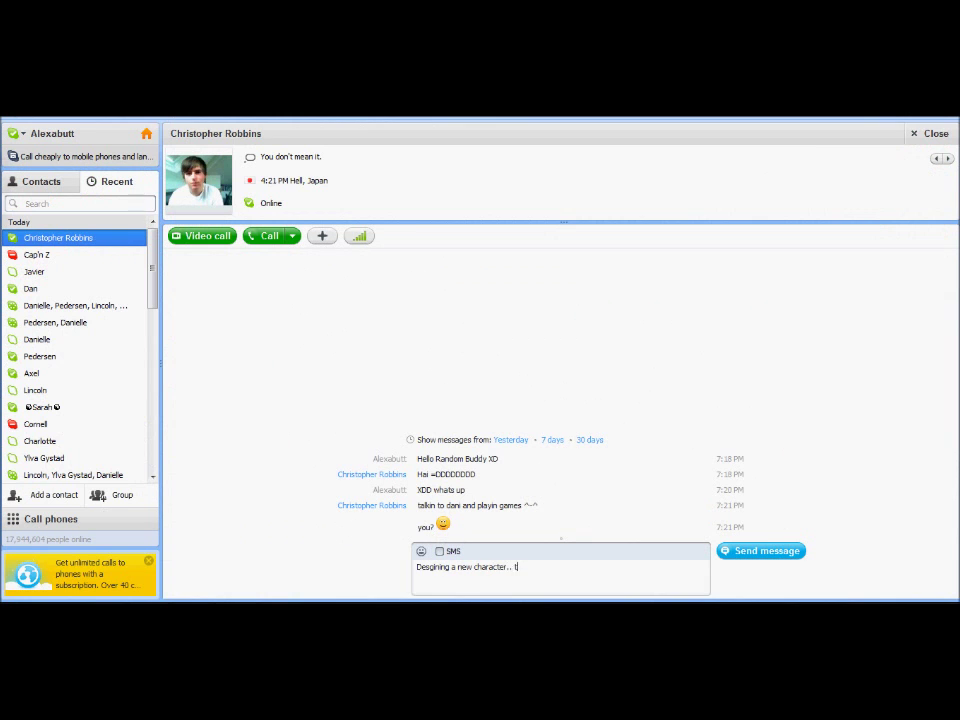
Switch to Skype and send "Desgining a new character.. talking to no one because im forever alone XD" and "Yeah XD"
{"action": "type", "text": "XD"}
{"action": "key", "text": "Return"}
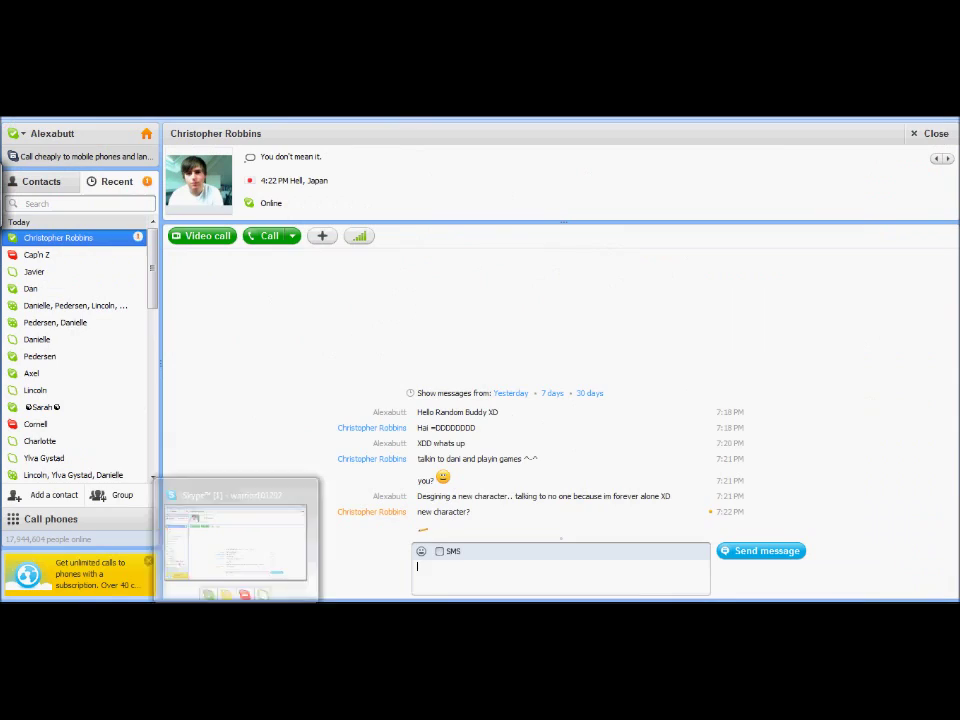
{"action": "type", "text": "yeseah XD"}
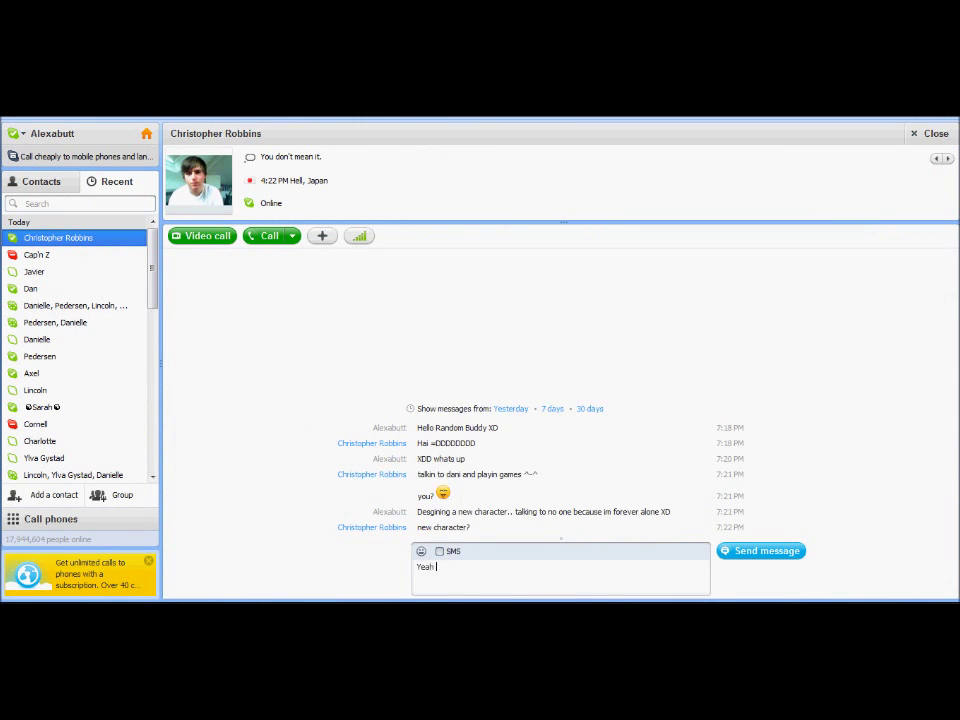
{"action": "key", "text": "Return"}
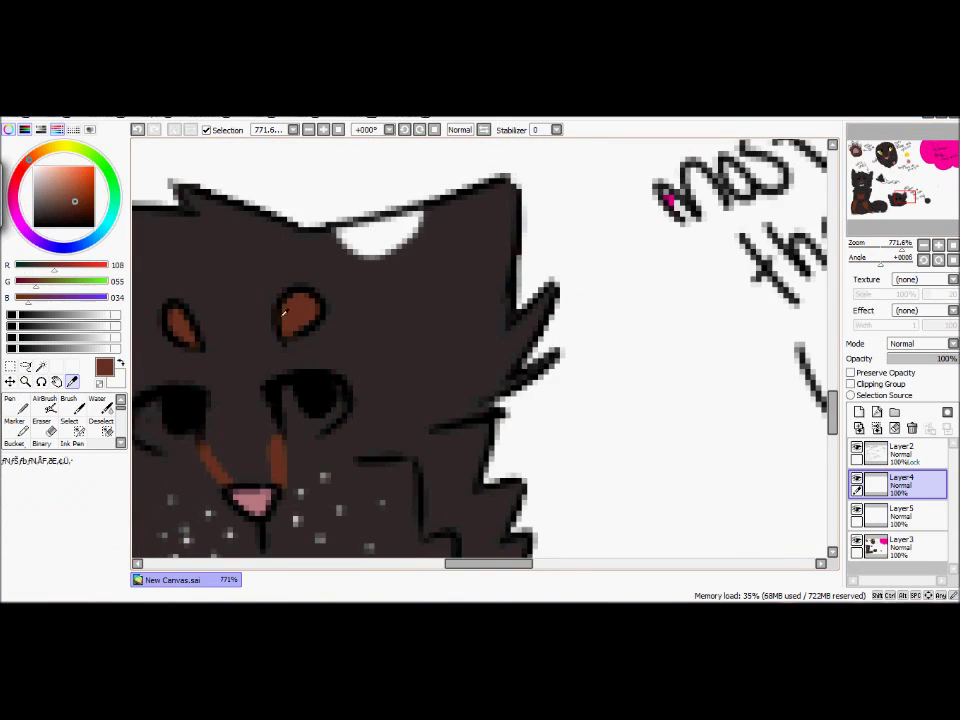
Return to the drawing and paint a round reddish-brown swatch (RGB 108, 55, 34) above the dark fur swatch on Layer4
{"action": "left_click_drag", "start_coordinate": [497, 354], "coordinate": [535, 375]}
{"action": "left_click", "coordinate": [686, 301]}
{"action": "key", "text": "ctrl+z"}
{"action": "key", "text": "ctrl+z"}
{"action": "left_click_drag", "start_coordinate": [400, 290], "coordinate": [428, 305]}
{"action": "key", "text": "ctrl+z"}
{"action": "mouse_move", "coordinate": [352, 228]}
{"action": "left_mouse_down"}
{"action": "mouse_move", "coordinate": [407, 217]}
{"action": "mouse_move", "coordinate": [367, 272]}
{"action": "left_mouse_up"}
Draw a black ring with the size 9 pen beside the brown and dark fur swatches
{"action": "left_click", "coordinate": [34, 174]}
{"action": "key", "text": "ctrl+z"}
{"action": "left_click", "coordinate": [94, 227]}
{"action": "mouse_move", "coordinate": [485, 222]}
{"action": "left_mouse_down"}
{"action": "mouse_move", "coordinate": [524, 224]}
{"action": "mouse_move", "coordinate": [486, 215]}
{"action": "mouse_move", "coordinate": [500, 222]}
{"action": "left_mouse_up"}
{"action": "key", "text": "ctrl+z"}
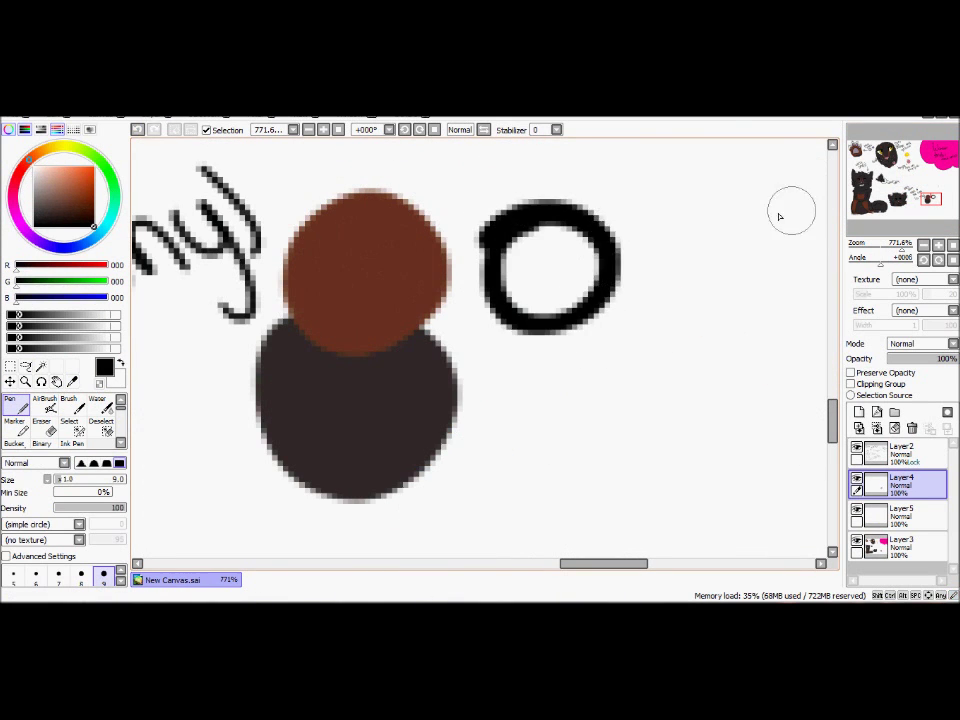
Select Layer3 and erase the stray mark in the blank area below the pink cloud
{"action": "left_click_drag", "start_coordinate": [928, 200], "coordinate": [880, 200]}
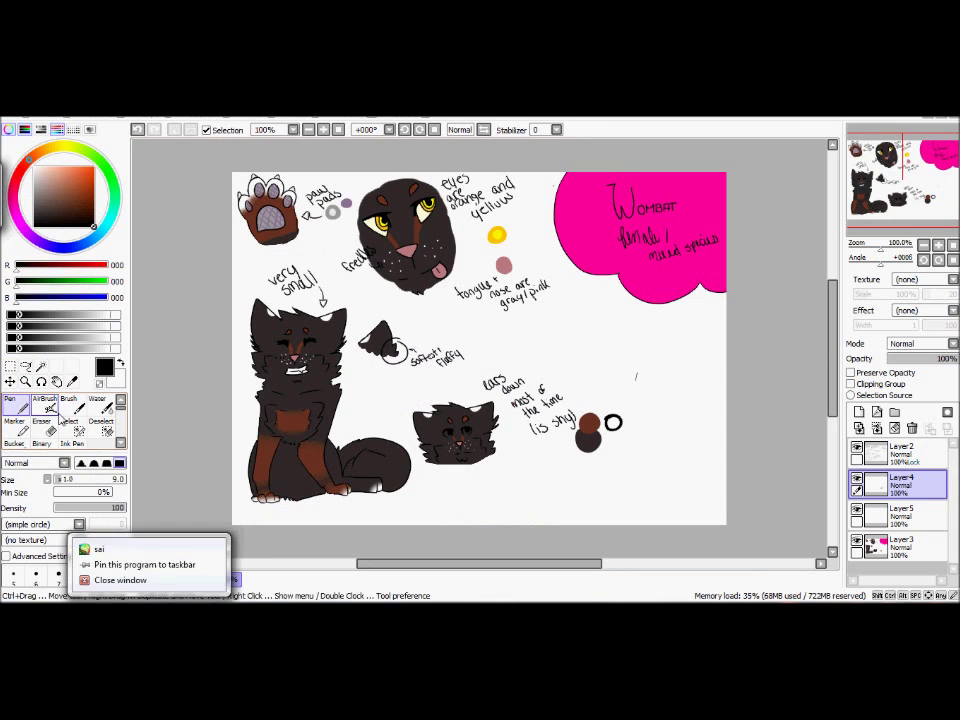
{"action": "left_click_drag", "start_coordinate": [648, 374], "coordinate": [637, 377]}
{"action": "left_click", "coordinate": [904, 547]}
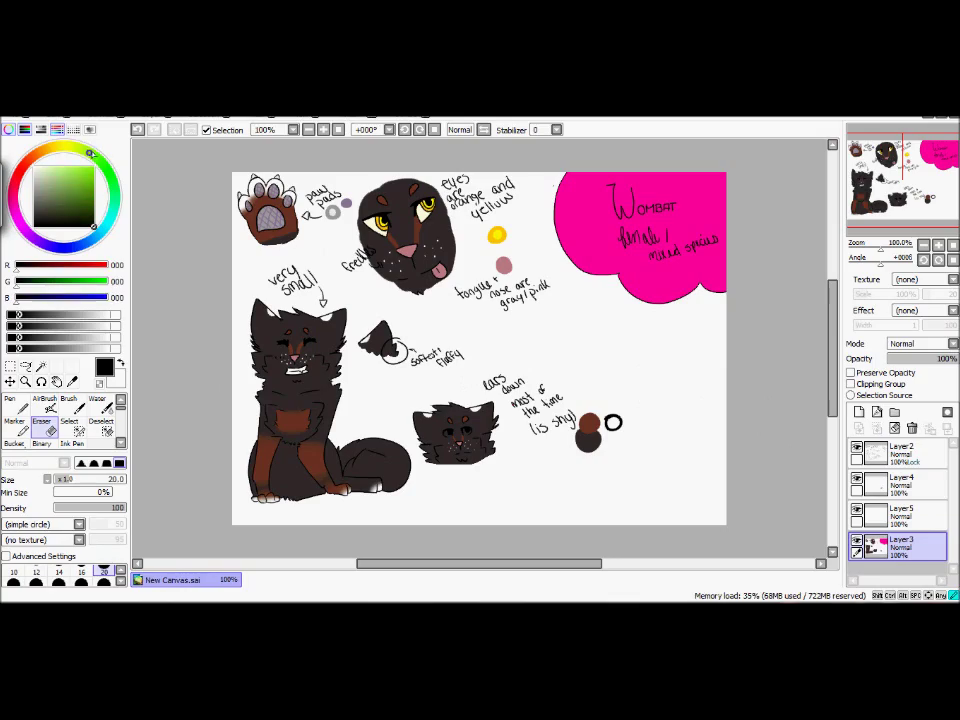